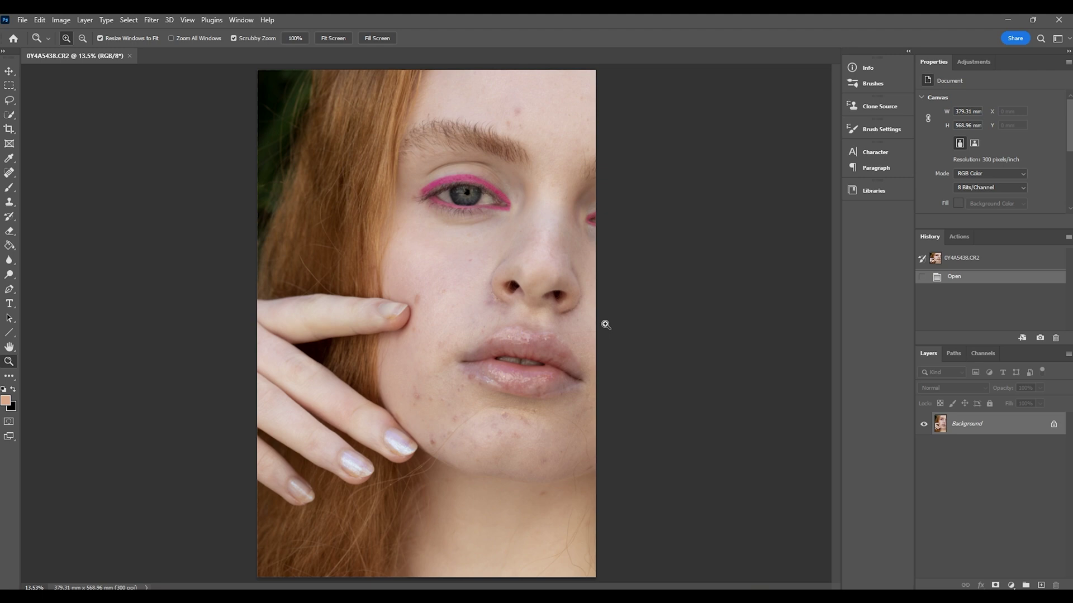
- Add a new empty layer above the Background and name it Healing for retouching the lips
{"action": "left_click", "coordinate": [623, 354]}
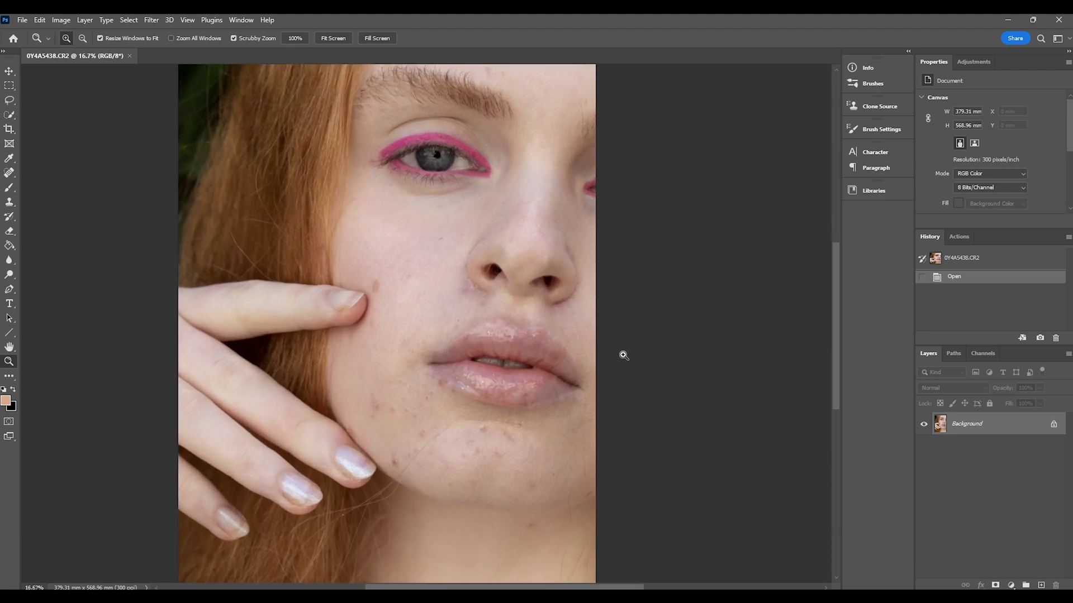
{"action": "left_click", "coordinate": [597, 354]}
{"action": "left_click", "coordinate": [597, 354]}
{"action": "left_click", "coordinate": [389, 346]}
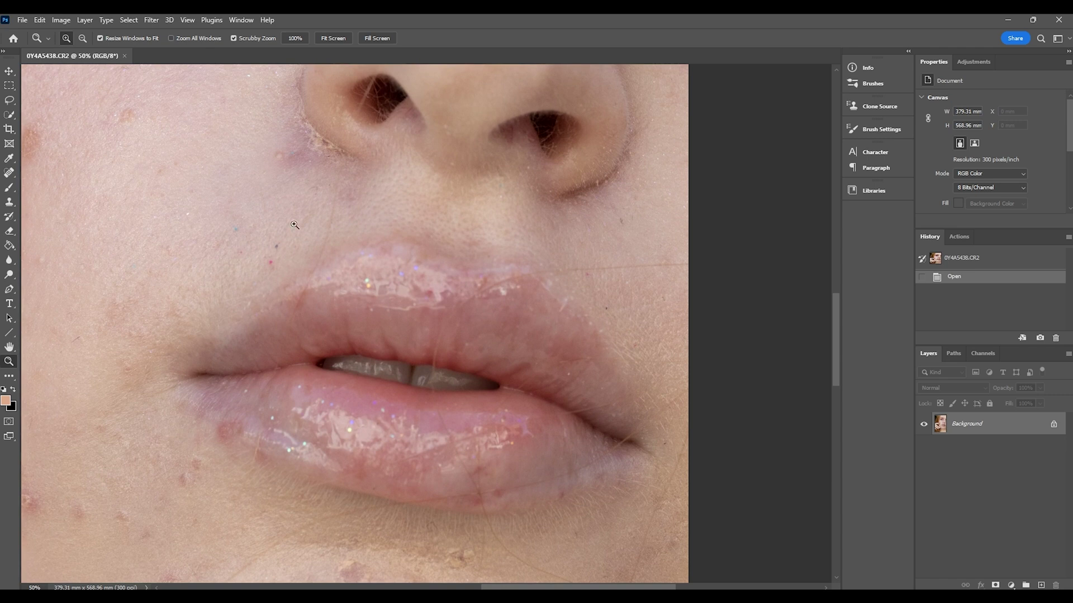
{"action": "scroll", "coordinate": [450, 405], "scroll_direction": "down", "scroll_amount": 1}
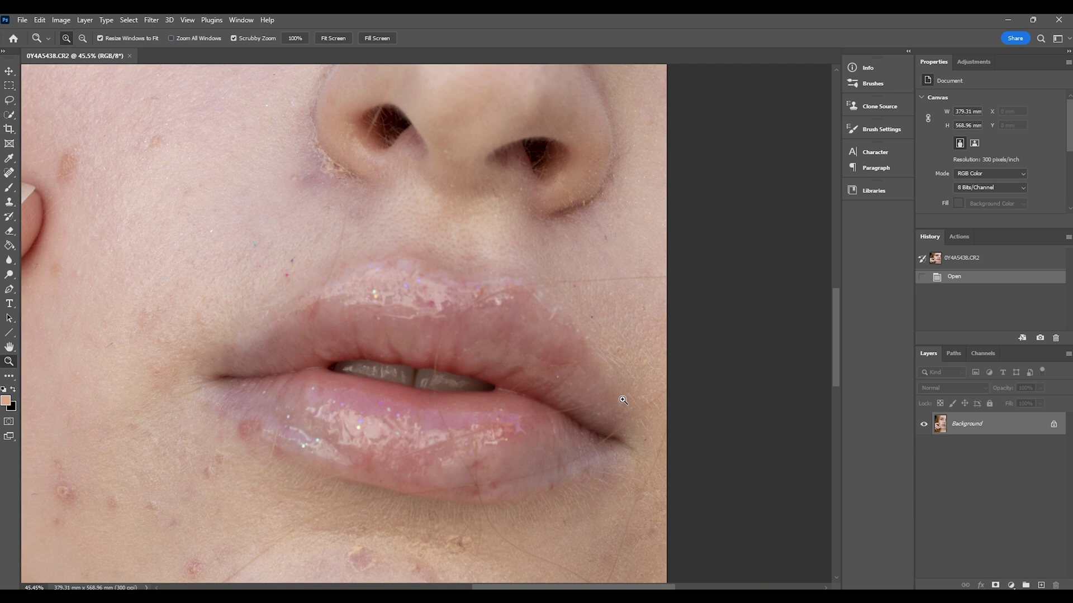
{"action": "left_click", "coordinate": [1042, 586]}
{"action": "double_click", "coordinate": [968, 427]}
{"action": "type", "text": "H"}
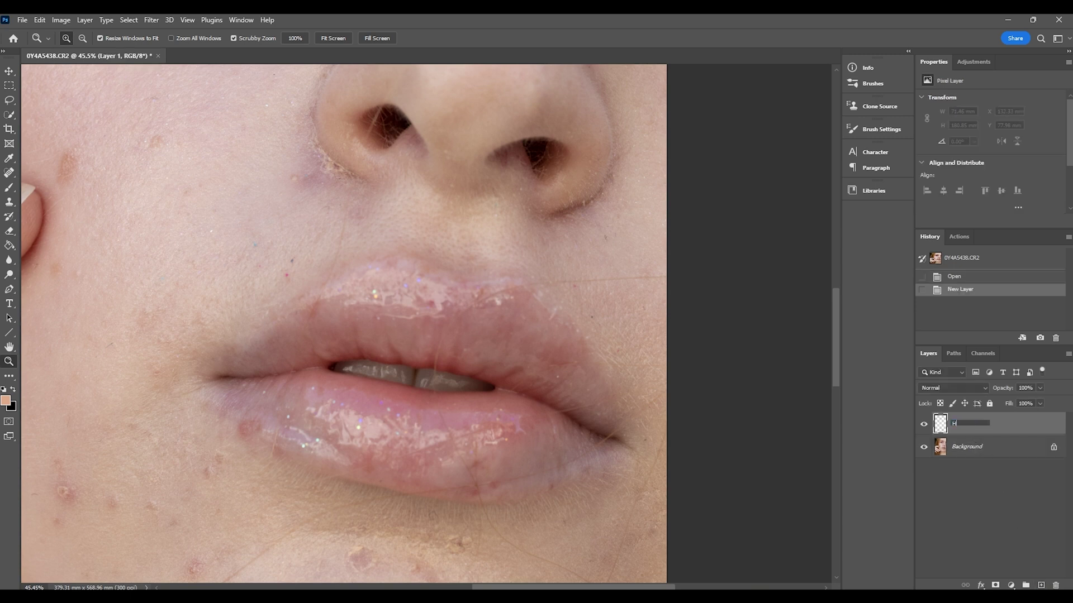
{"action": "type", "text": "ealing"}
{"action": "key", "text": "Return"}
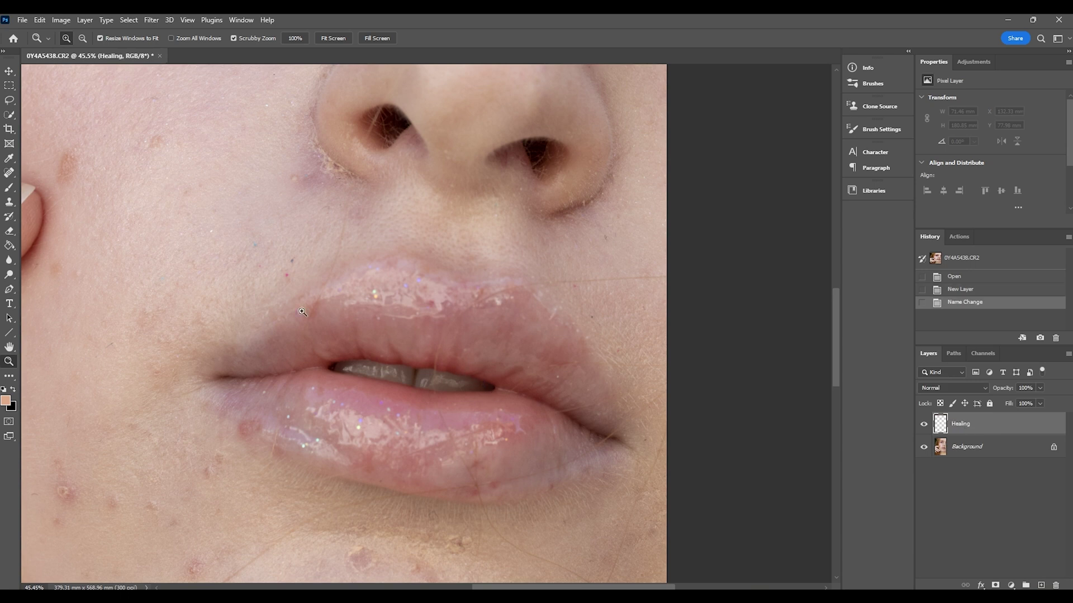
- Remove the stray hair on the skin beside the upper lip using the Healing Brush at size 25
{"action": "left_click", "coordinate": [10, 172]}
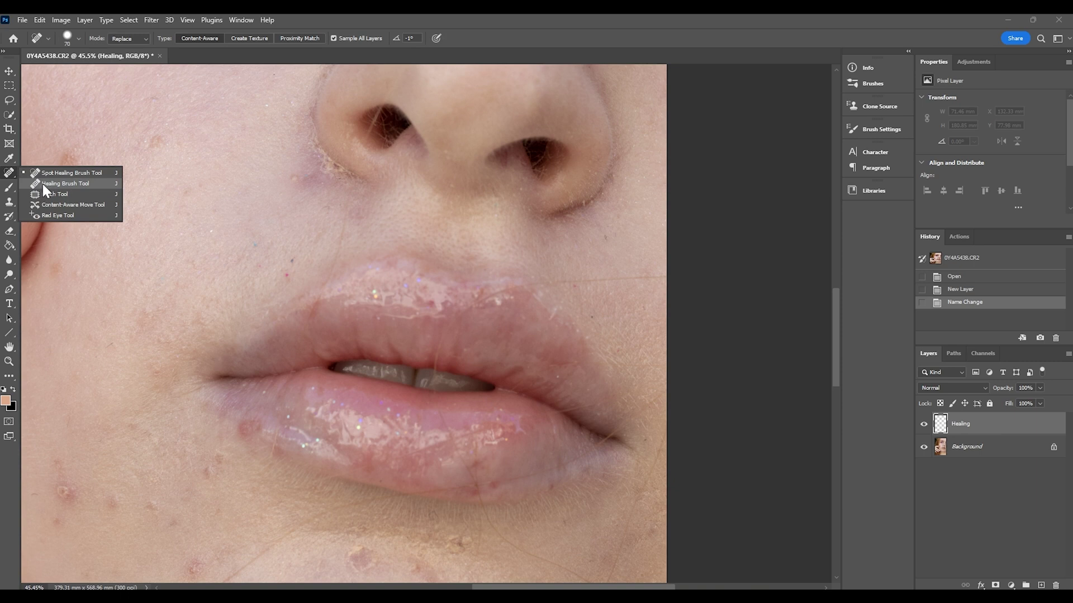
{"action": "left_click", "coordinate": [42, 183]}
{"action": "key", "text": "bracketleft"}
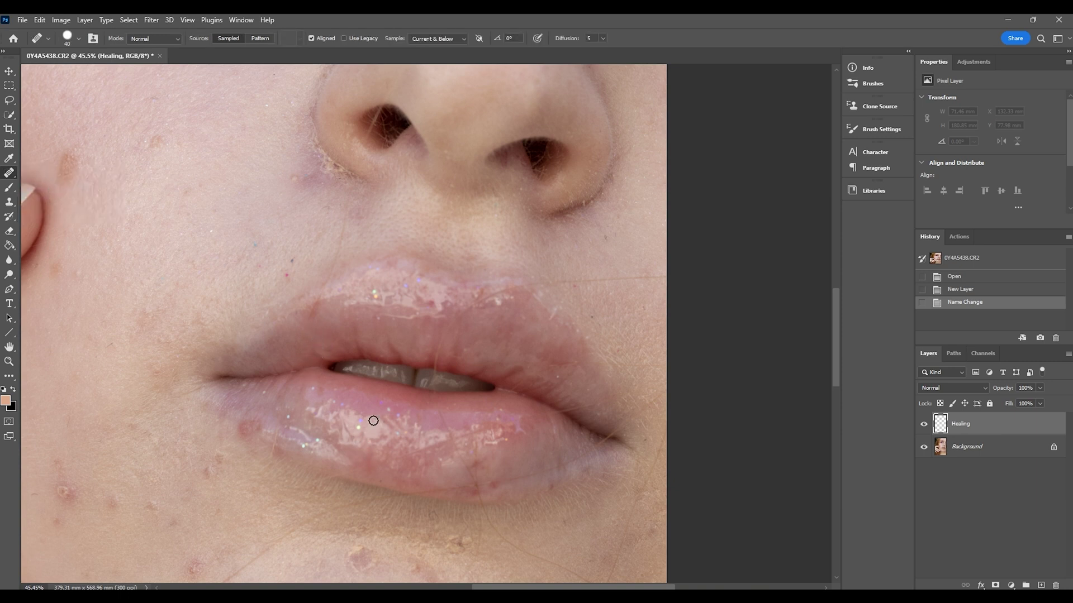
{"action": "key", "text": "bracketleft"}
{"action": "key", "text": "bracketleft"}
{"action": "key", "text": "bracketleft"}
{"action": "mouse_move", "coordinate": [652, 277]}
{"action": "left_mouse_down"}
{"action": "mouse_move", "coordinate": [591, 295]}
{"action": "mouse_move", "coordinate": [611, 280]}
{"action": "mouse_move", "coordinate": [534, 286]}
{"action": "mouse_move", "coordinate": [576, 288]}
{"action": "left_mouse_up"}
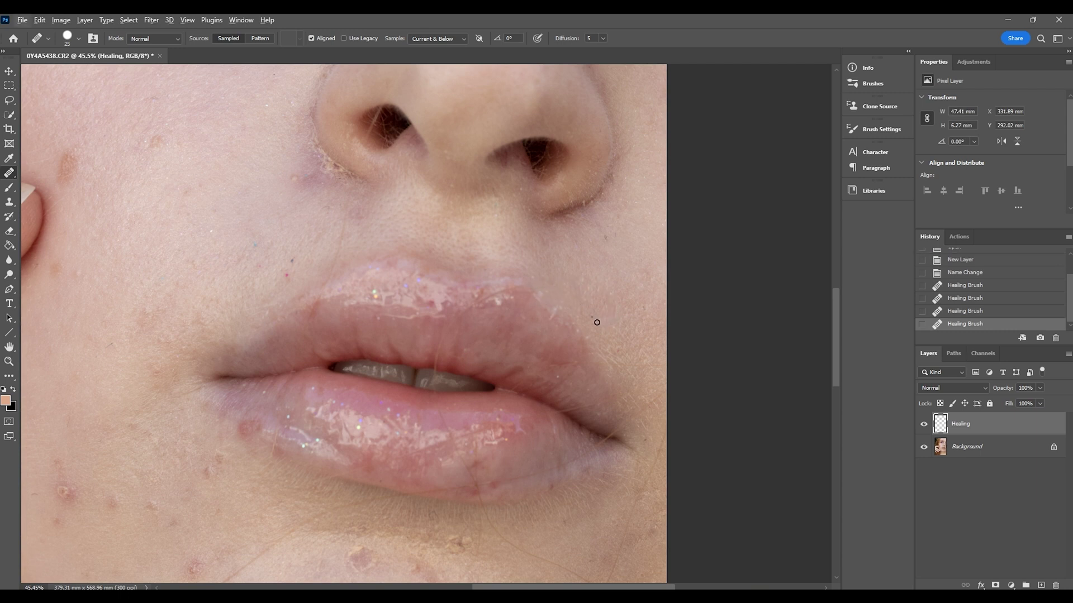
- Heal the stray hair and small blemishes on the upper lip, sampling from clean lip texture
{"action": "left_click", "coordinate": [522, 310], "text": "alt"}
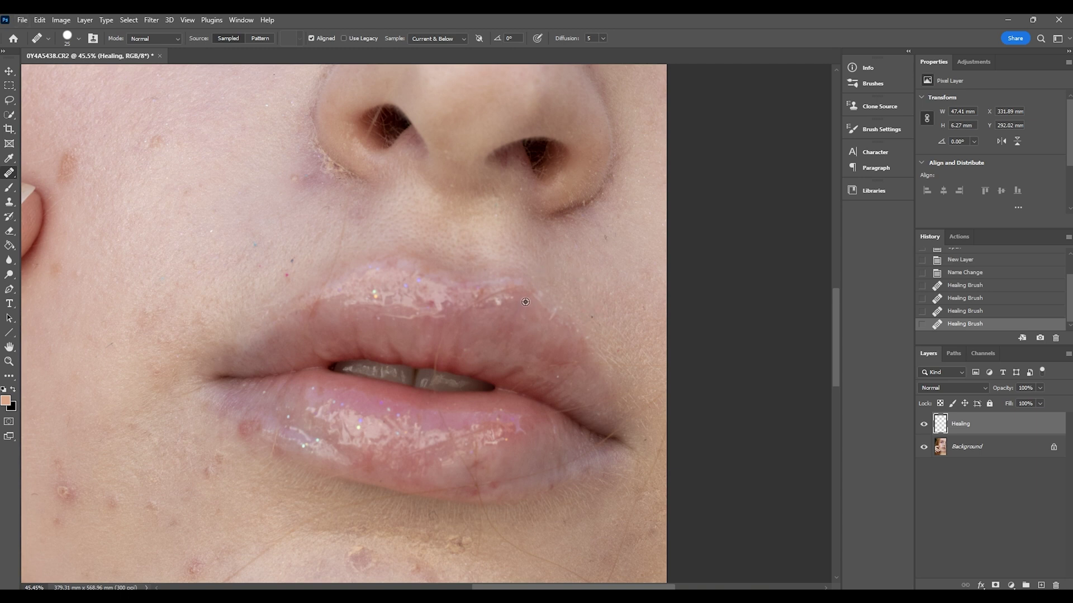
{"action": "left_click", "coordinate": [487, 298]}
{"action": "left_click_drag", "start_coordinate": [465, 312], "coordinate": [452, 324]}
{"action": "left_click", "coordinate": [451, 342]}
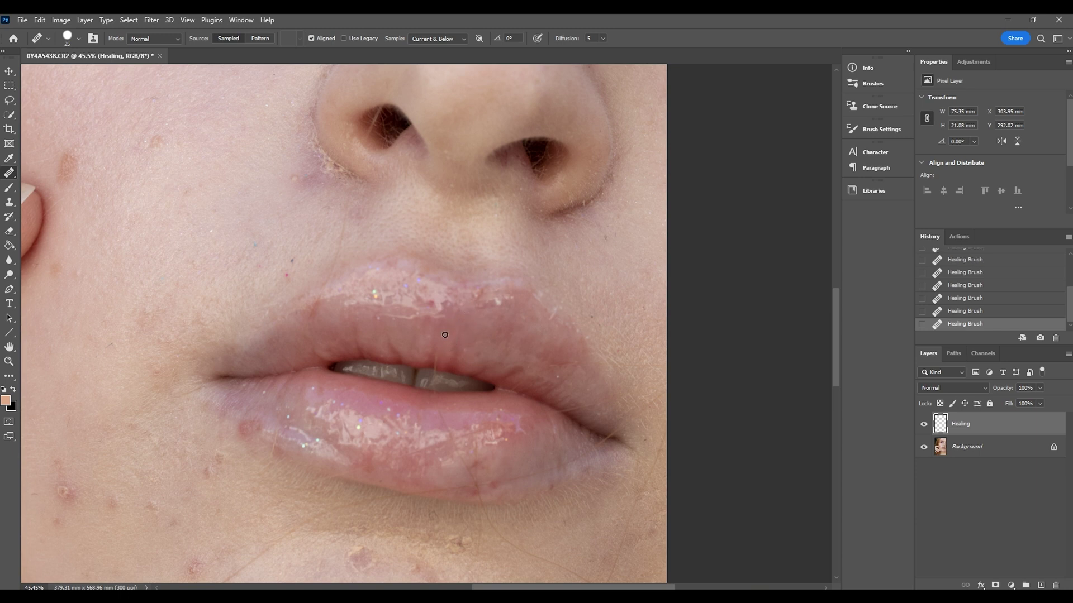
{"action": "left_click", "coordinate": [438, 363]}
- Heal the fine hair, spots and uneven marks across the lower lip
{"action": "left_click", "coordinate": [444, 406]}
{"action": "left_click", "coordinate": [448, 437]}
{"action": "left_click_drag", "start_coordinate": [414, 453], "coordinate": [451, 441]}
{"action": "left_click", "coordinate": [479, 489]}
{"action": "left_click_drag", "start_coordinate": [553, 420], "coordinate": [557, 412]}
- Heal spots on the skin around the mouth, the lower lip's bottom edge and the stray hair on the chin
{"action": "left_click", "coordinate": [347, 253], "text": "alt"}
{"action": "left_click", "coordinate": [332, 269]}
{"action": "left_click", "coordinate": [343, 230]}
{"action": "left_click", "coordinate": [274, 464]}
{"action": "left_click", "coordinate": [487, 523]}
{"action": "left_click", "coordinate": [303, 523]}
{"action": "left_click_drag", "start_coordinate": [422, 489], "coordinate": [470, 485]}
{"action": "mouse_move", "coordinate": [553, 554]}
{"action": "left_mouse_down"}
{"action": "mouse_move", "coordinate": [530, 553]}
{"action": "mouse_move", "coordinate": [586, 581]}
{"action": "mouse_move", "coordinate": [630, 554]}
{"action": "mouse_move", "coordinate": [604, 580]}
{"action": "mouse_move", "coordinate": [641, 487]}
{"action": "left_mouse_up"}
- Heal the red and dark spots on the cheek above the left mouth corner and the blemish beside the nostril
{"action": "left_click", "coordinate": [303, 272], "text": "alt"}
{"action": "left_click", "coordinate": [286, 274]}
{"action": "left_click", "coordinate": [292, 260]}
{"action": "left_click", "coordinate": [255, 244]}
{"action": "left_click", "coordinate": [259, 264]}
{"action": "left_click", "coordinate": [296, 190], "text": "alt"}
{"action": "left_click", "coordinate": [305, 178]}
- Heal the red spot on the lower lip's left side and the blemishes on the chin and lower cheek
{"action": "mouse_move", "coordinate": [242, 425]}
{"action": "left_mouse_down"}
{"action": "mouse_move", "coordinate": [249, 419]}
{"action": "mouse_move", "coordinate": [262, 433]}
{"action": "mouse_move", "coordinate": [252, 449]}
{"action": "mouse_move", "coordinate": [241, 434]}
{"action": "mouse_move", "coordinate": [262, 438]}
{"action": "left_mouse_up"}
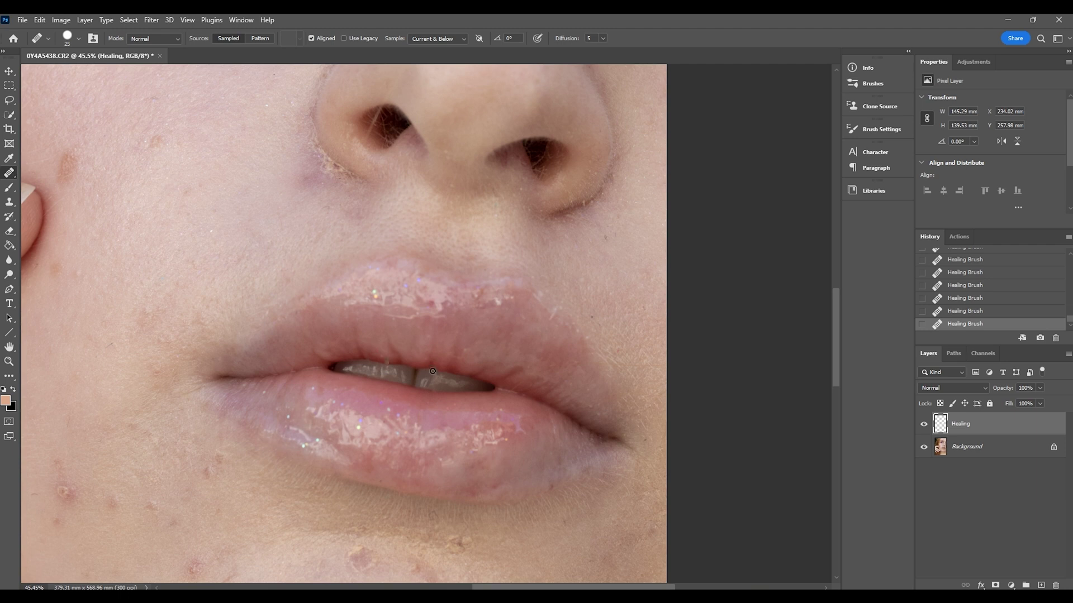
{"action": "mouse_move", "coordinate": [218, 455]}
{"action": "left_mouse_down"}
{"action": "mouse_move", "coordinate": [220, 439]}
{"action": "mouse_move", "coordinate": [217, 467]}
{"action": "left_mouse_up"}
{"action": "mouse_move", "coordinate": [367, 542]}
{"action": "left_mouse_down"}
{"action": "mouse_move", "coordinate": [394, 552]}
{"action": "mouse_move", "coordinate": [415, 566]}
{"action": "left_mouse_up"}
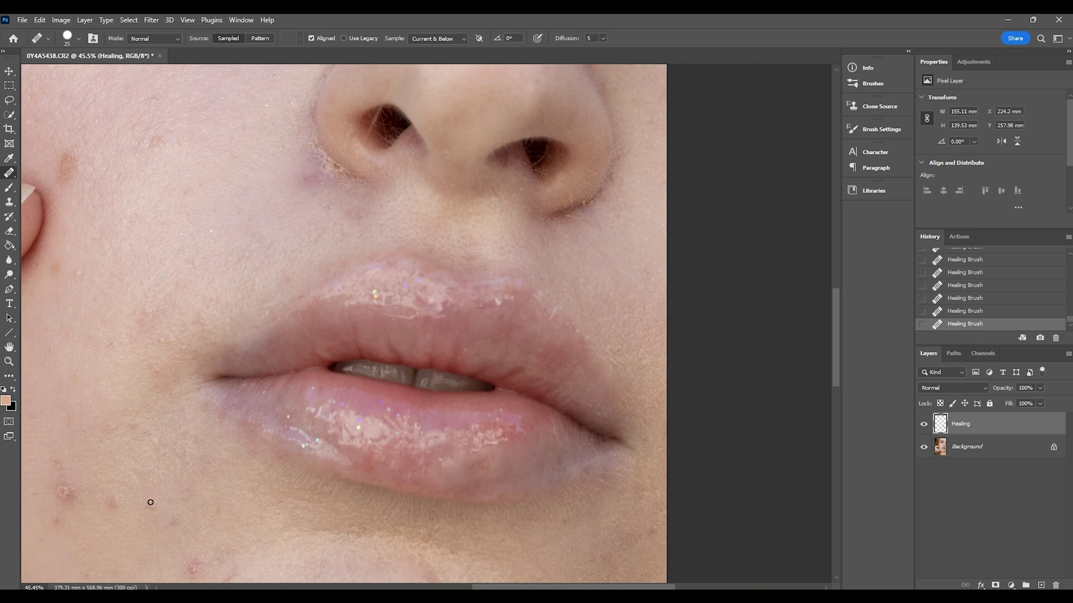
{"action": "left_click", "coordinate": [198, 565]}
{"action": "left_click_drag", "start_coordinate": [55, 495], "coordinate": [77, 496]}
- Heal the flaky skin around the left nostril and the hairs inside it
{"action": "mouse_move", "coordinate": [337, 169]}
{"action": "left_mouse_down"}
{"action": "mouse_move", "coordinate": [361, 182]}
{"action": "mouse_move", "coordinate": [315, 163]}
{"action": "mouse_move", "coordinate": [291, 184]}
{"action": "mouse_move", "coordinate": [309, 184]}
{"action": "left_mouse_up"}
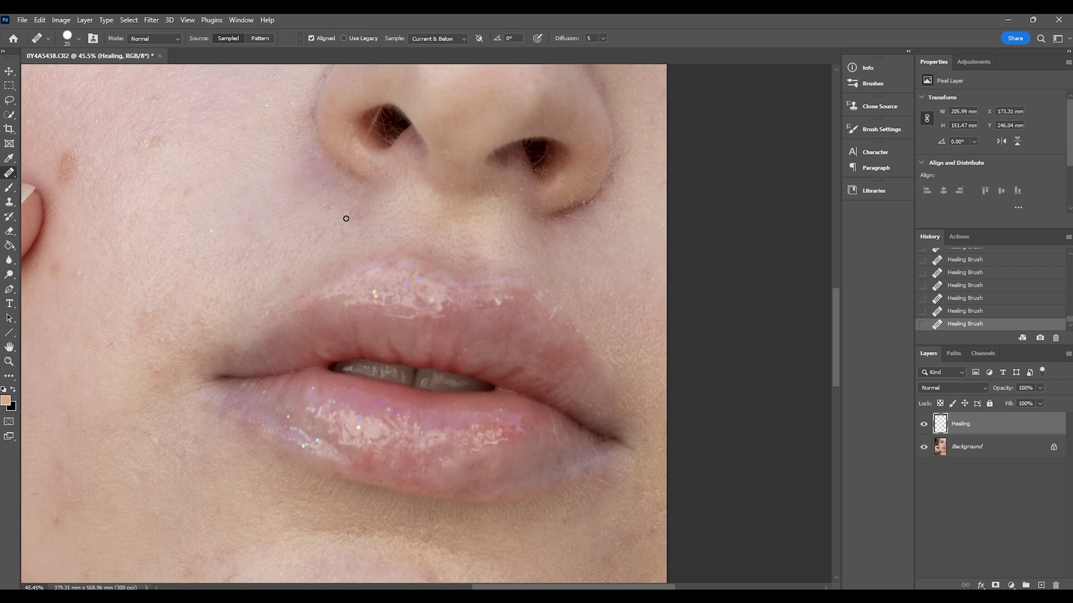
{"action": "mouse_move", "coordinate": [376, 136]}
{"action": "left_mouse_down"}
{"action": "mouse_move", "coordinate": [395, 113]}
{"action": "mouse_move", "coordinate": [392, 143]}
{"action": "mouse_move", "coordinate": [374, 129]}
{"action": "mouse_move", "coordinate": [405, 146]}
{"action": "mouse_move", "coordinate": [376, 116]}
{"action": "left_mouse_up"}
{"action": "left_click", "coordinate": [644, 424], "text": "alt"}
- Add a Curves adjustment layer that brightens the image, invert its mask to black and name it Dodge
{"action": "left_click", "coordinate": [1011, 585]}
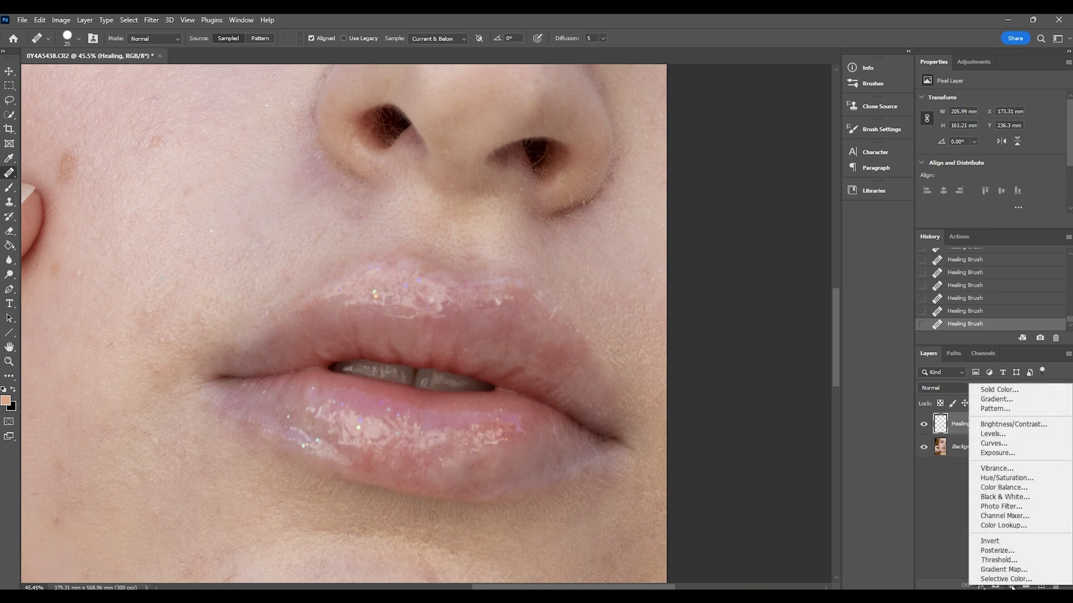
{"action": "left_click", "coordinate": [1010, 444]}
{"action": "left_click_drag", "start_coordinate": [1013, 162], "coordinate": [1004, 163]}
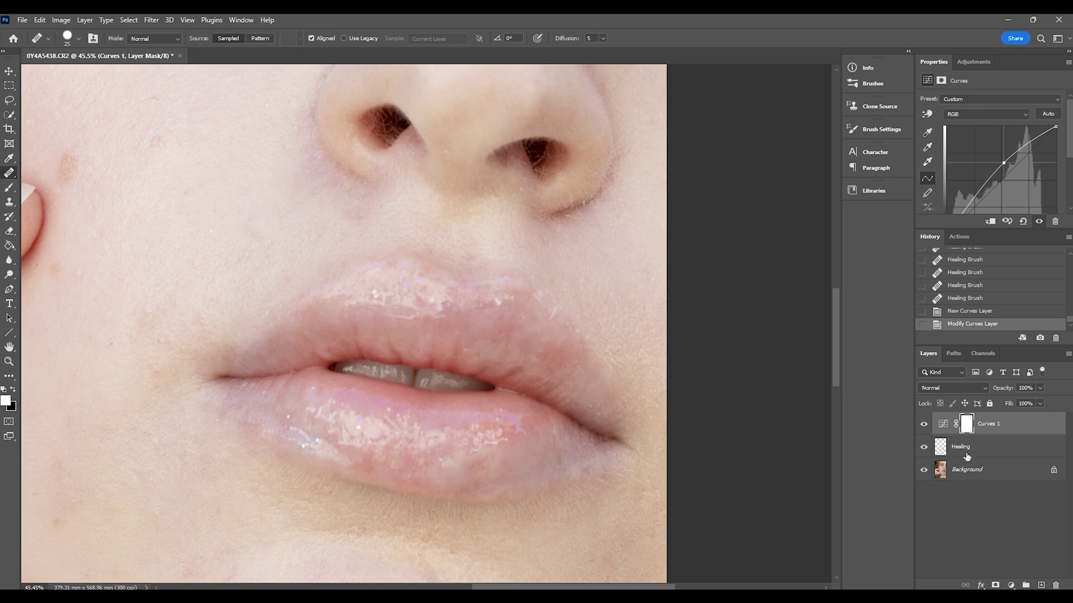
{"action": "key", "text": "ctrl+i"}
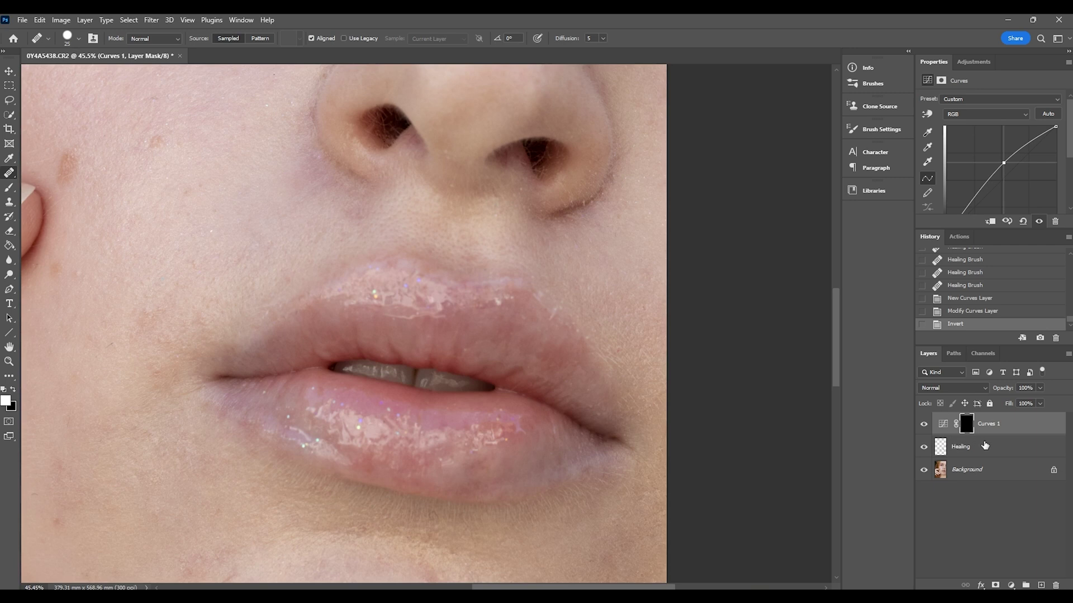
{"action": "double_click", "coordinate": [990, 424]}
{"action": "type", "text": "Dodge"}
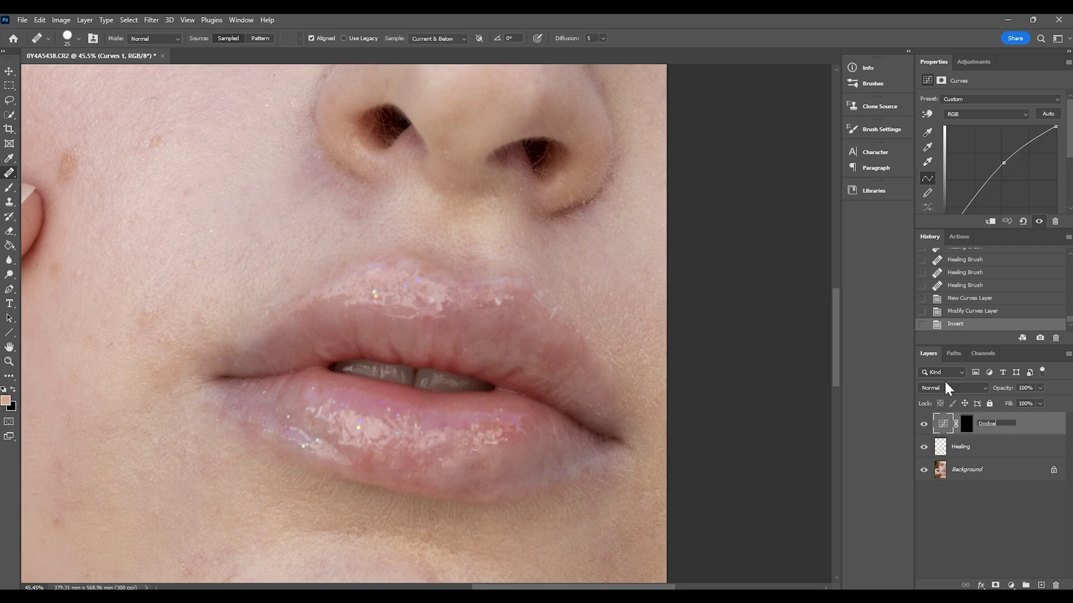
{"action": "key", "text": "Return"}
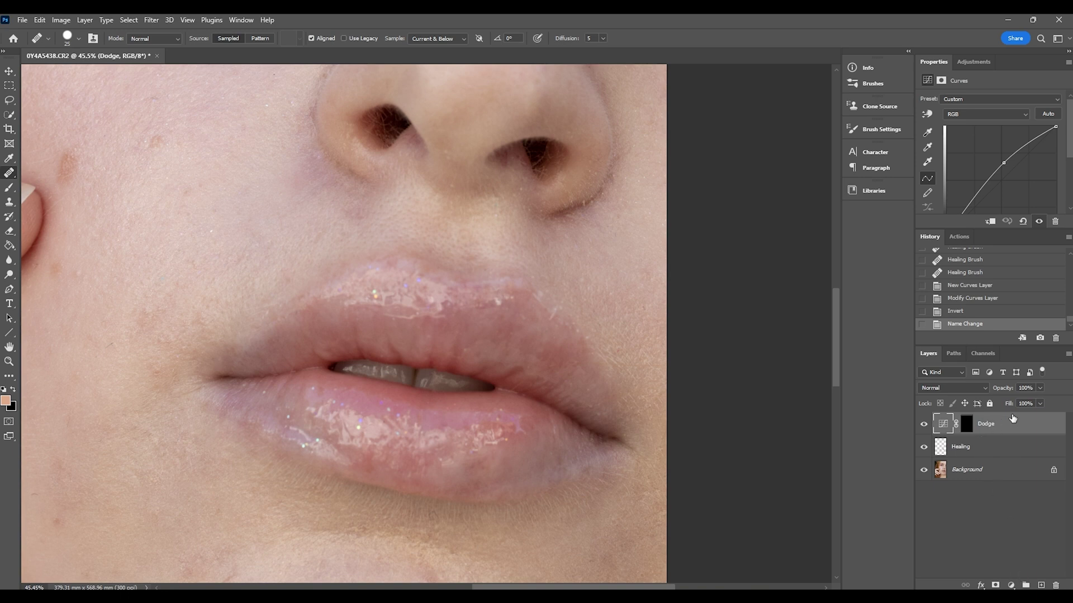
- Add a second Curves adjustment layer that darkens the image, invert its mask to black and name it Burn
{"action": "left_click", "coordinate": [1010, 586]}
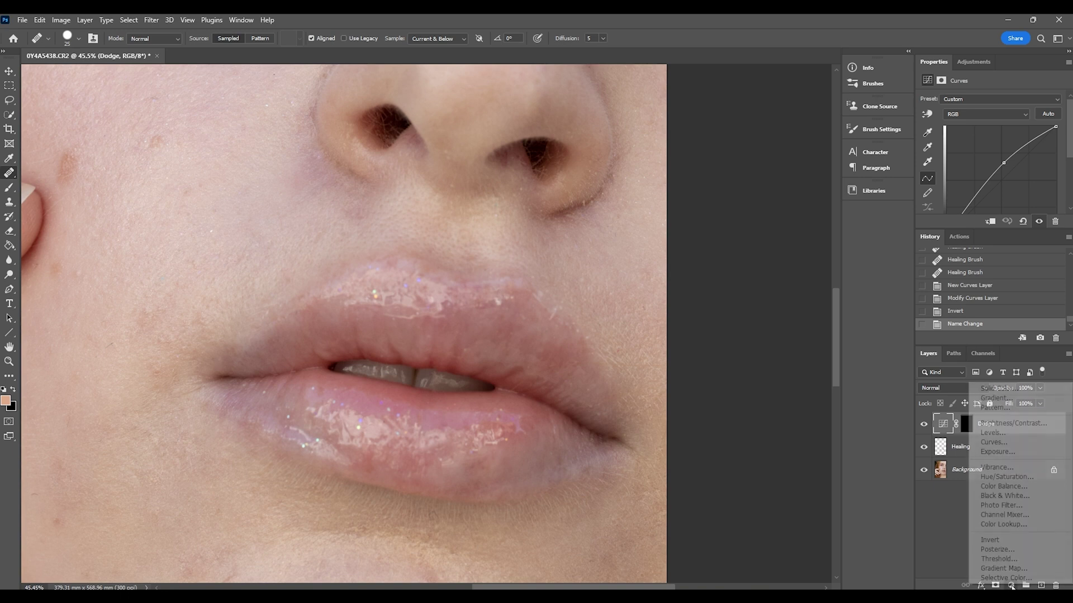
{"action": "left_click", "coordinate": [1003, 444]}
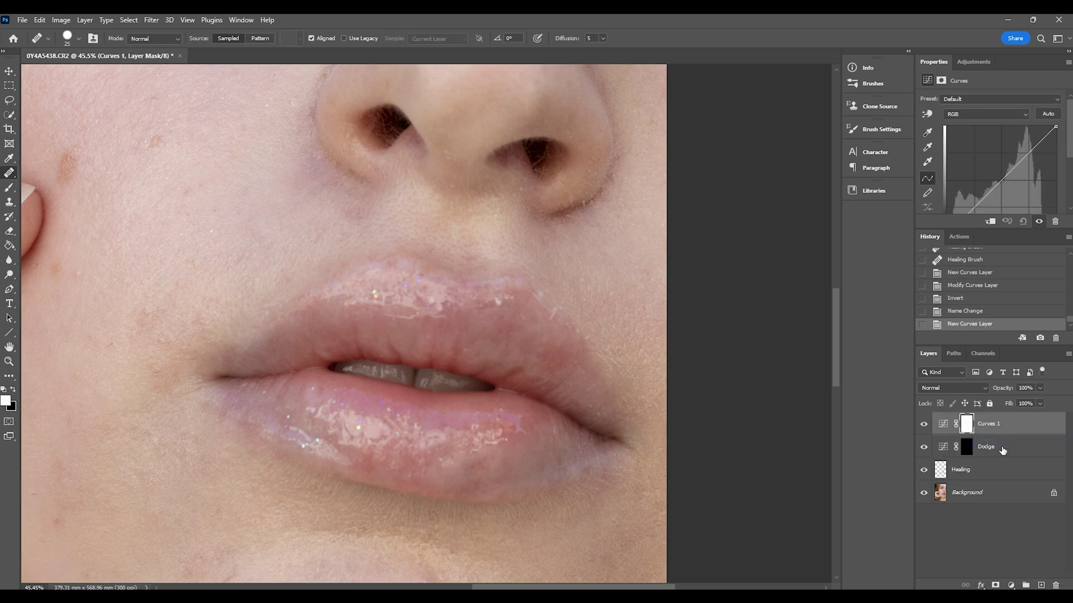
{"action": "left_click_drag", "start_coordinate": [1018, 176], "coordinate": [1018, 179]}
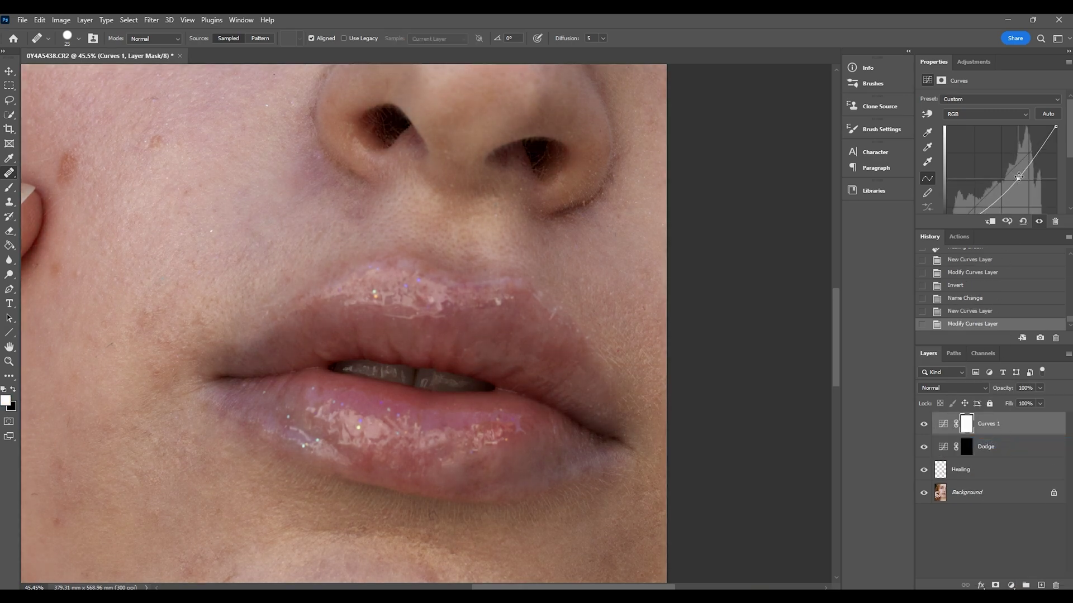
{"action": "key", "text": "ctrl+i"}
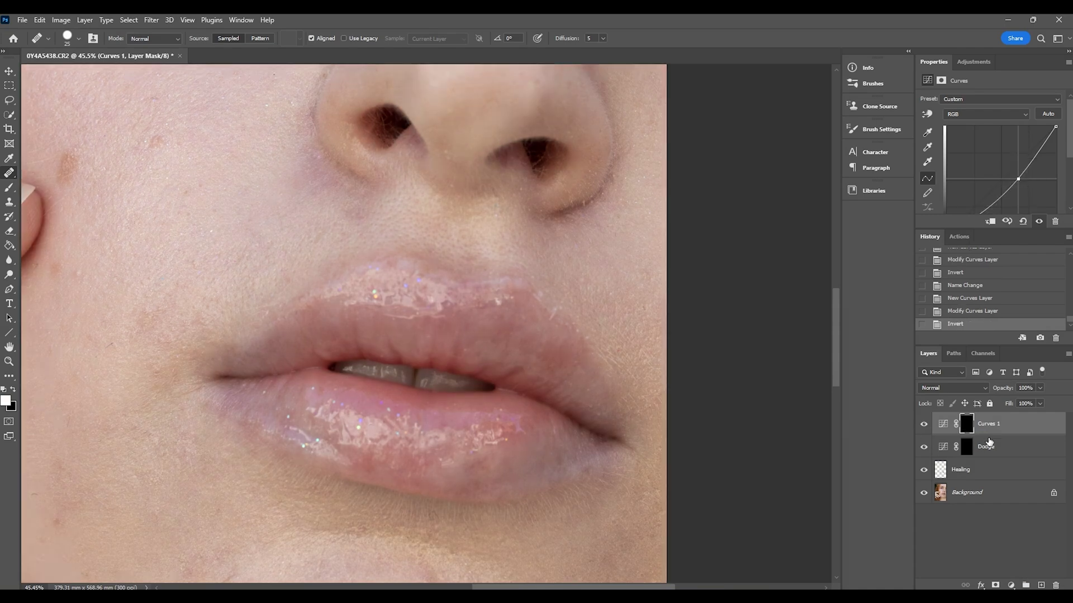
{"action": "double_click", "coordinate": [992, 424]}
{"action": "type", "text": "Burn"}
{"action": "key", "text": "Return"}
- Paint white on the Dodge mask with a size 25 brush to lighten the lower lip's left side, comparing with the layer off and on
{"action": "left_click", "coordinate": [966, 447]}
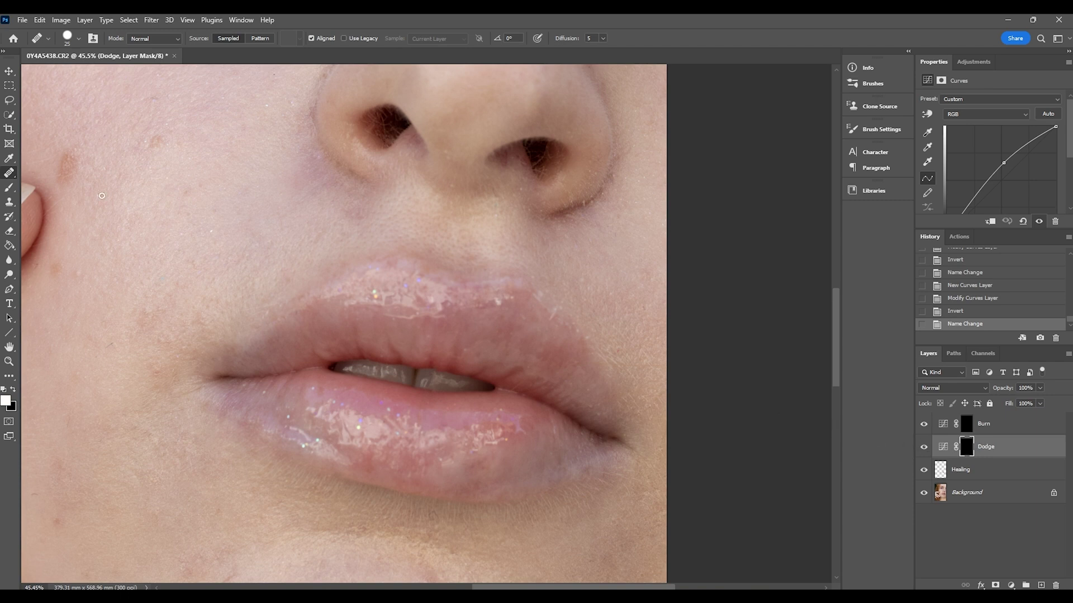
{"action": "left_click", "coordinate": [10, 188]}
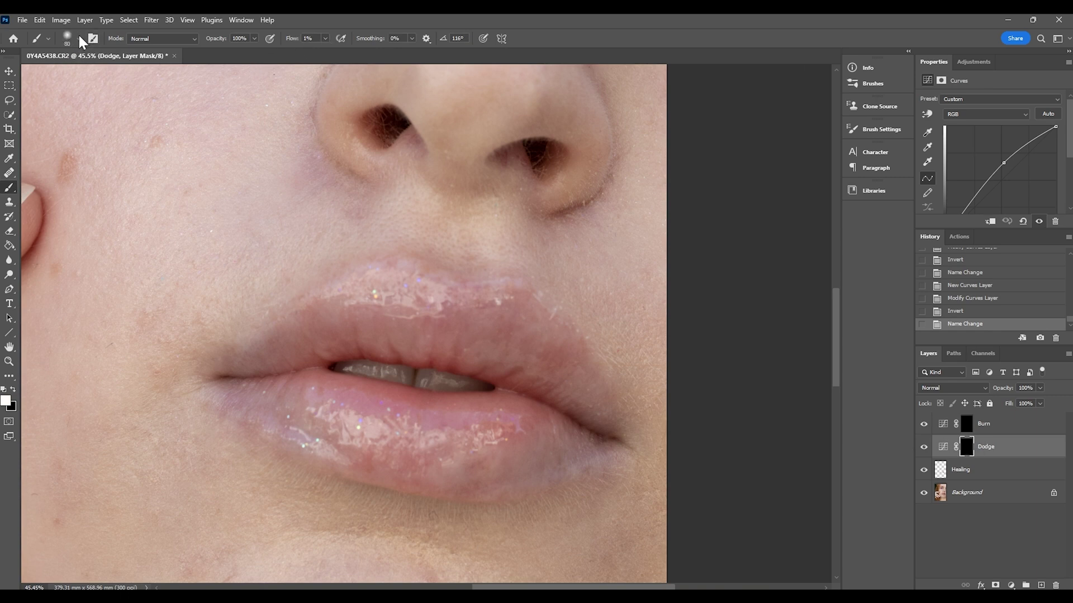
{"action": "left_click", "coordinate": [868, 134]}
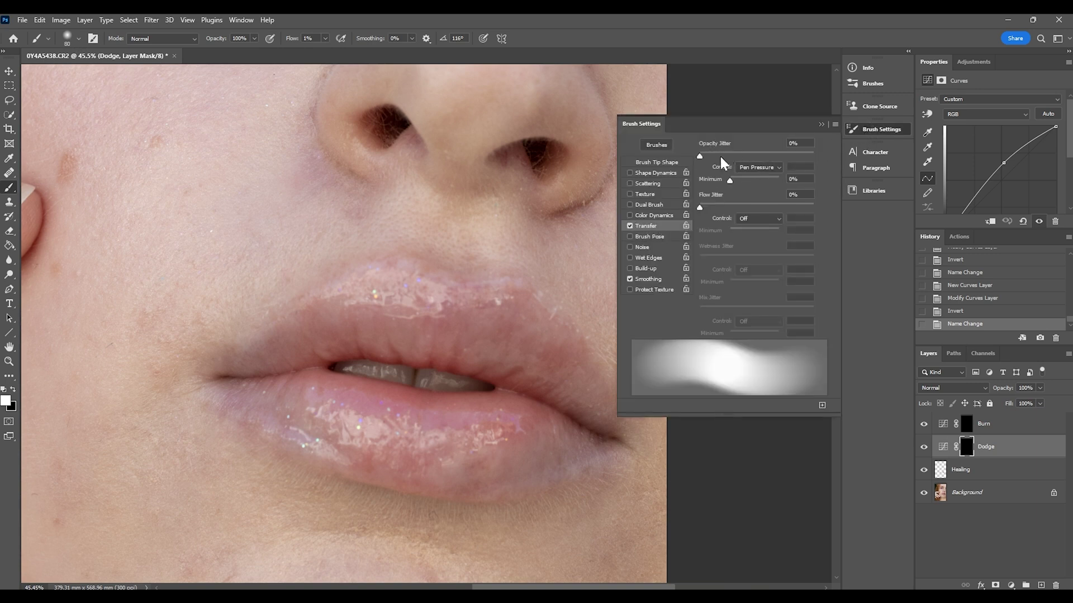
{"action": "left_click", "coordinate": [880, 129]}
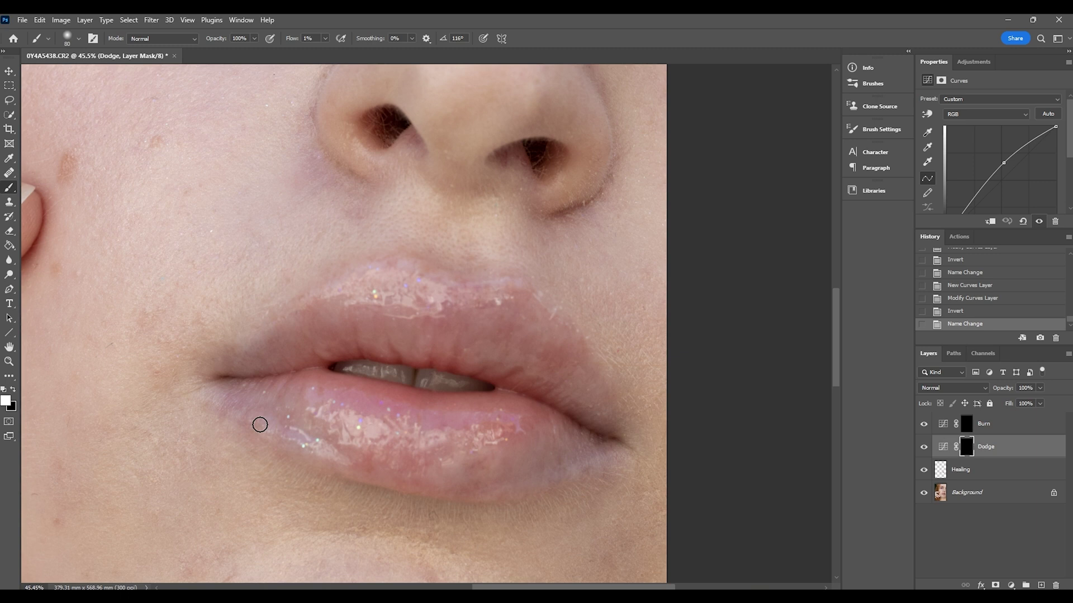
{"action": "key", "text": "bracketleft"}
{"action": "key", "text": "bracketleft"}
{"action": "left_click_drag", "start_coordinate": [247, 410], "coordinate": [246, 420]}
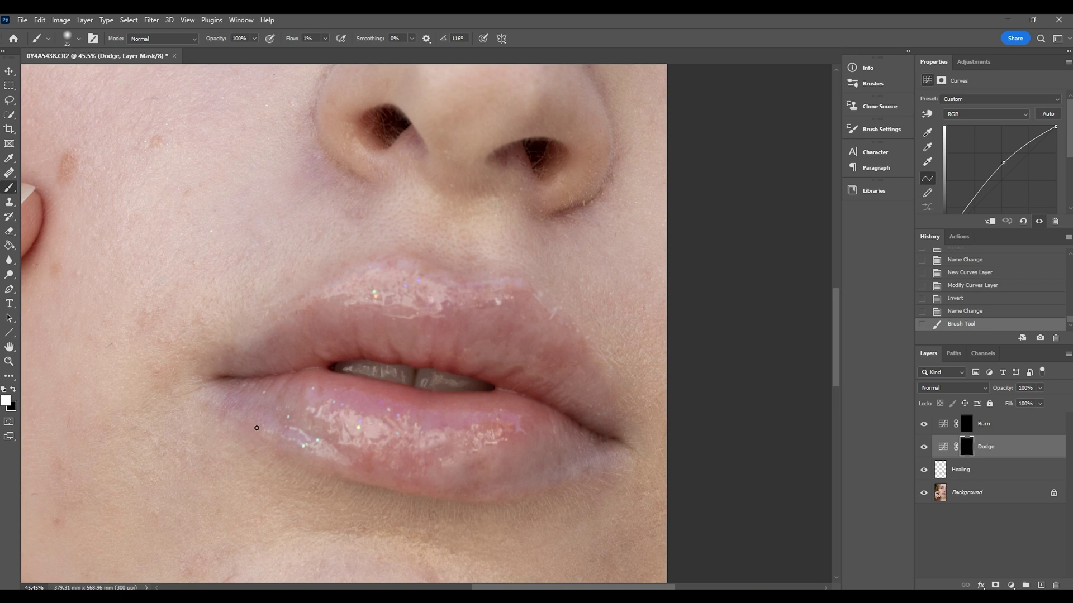
{"action": "mouse_move", "coordinate": [259, 408]}
{"action": "left_mouse_down"}
{"action": "mouse_move", "coordinate": [242, 424]}
{"action": "mouse_move", "coordinate": [265, 447]}
{"action": "mouse_move", "coordinate": [247, 435]}
{"action": "left_mouse_up"}
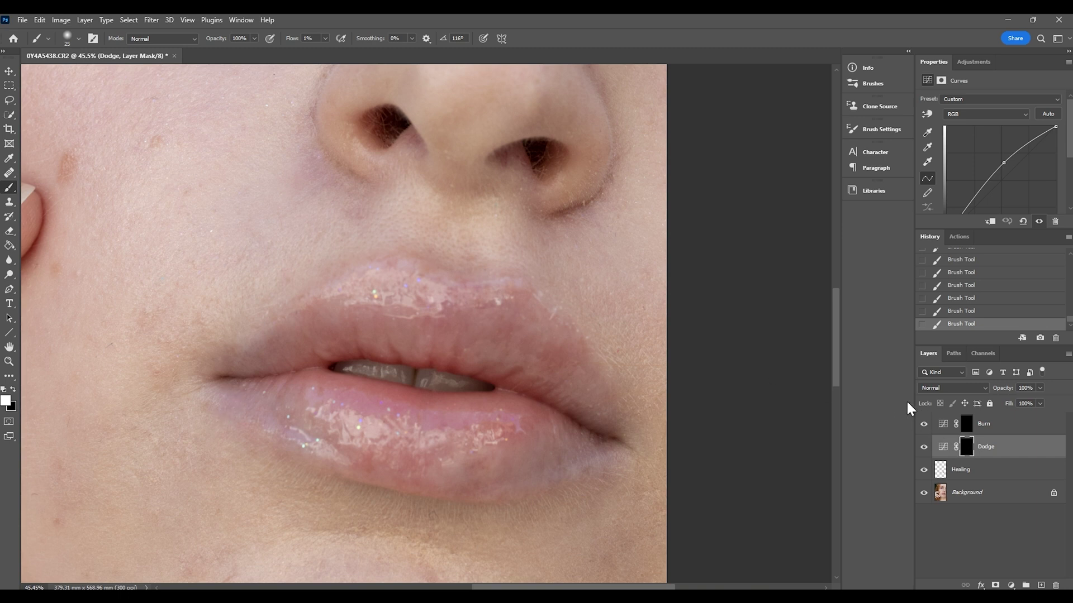
{"action": "left_click", "coordinate": [924, 448]}
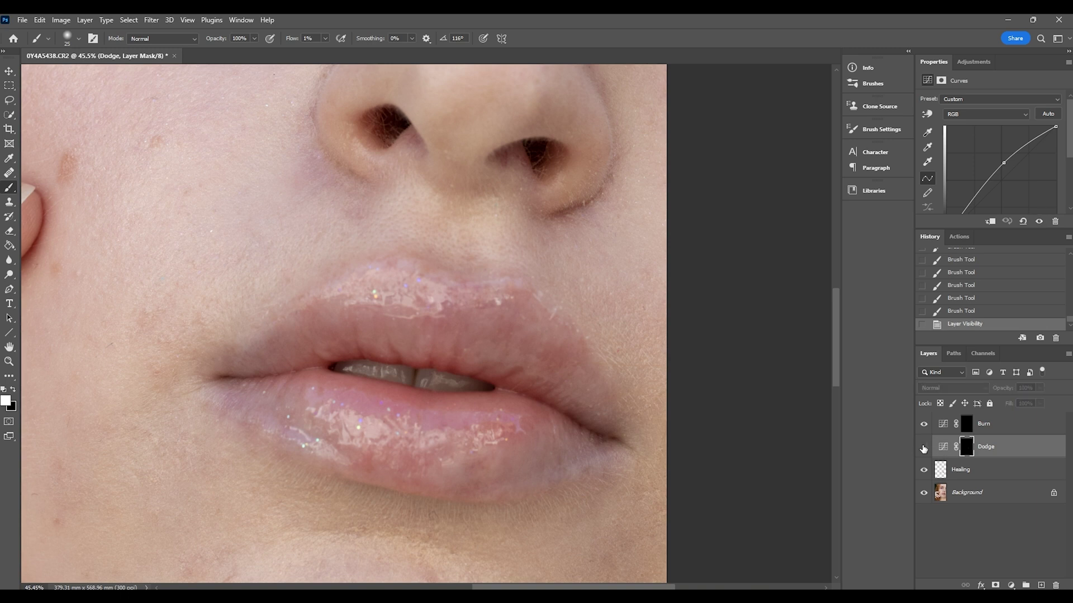
{"action": "left_click", "coordinate": [924, 448]}
{"action": "left_click", "coordinate": [923, 447]}
{"action": "left_click", "coordinate": [924, 448]}
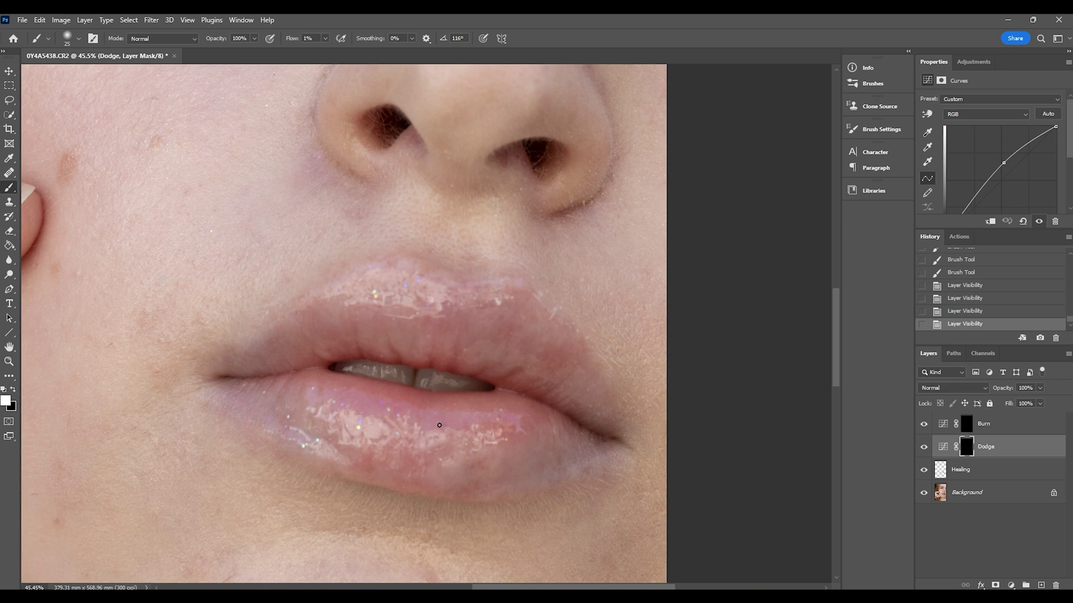
- Continue dodging dark patches across the lips on the Dodge mask and check the before and after
{"action": "mouse_move", "coordinate": [250, 439]}
{"action": "left_mouse_down"}
{"action": "mouse_move", "coordinate": [259, 462]}
{"action": "mouse_move", "coordinate": [295, 371]}
{"action": "left_mouse_up"}
{"action": "mouse_move", "coordinate": [207, 400]}
{"action": "left_mouse_down"}
{"action": "mouse_move", "coordinate": [228, 351]}
{"action": "mouse_move", "coordinate": [216, 349]}
{"action": "mouse_move", "coordinate": [227, 361]}
{"action": "mouse_move", "coordinate": [206, 400]}
{"action": "left_mouse_up"}
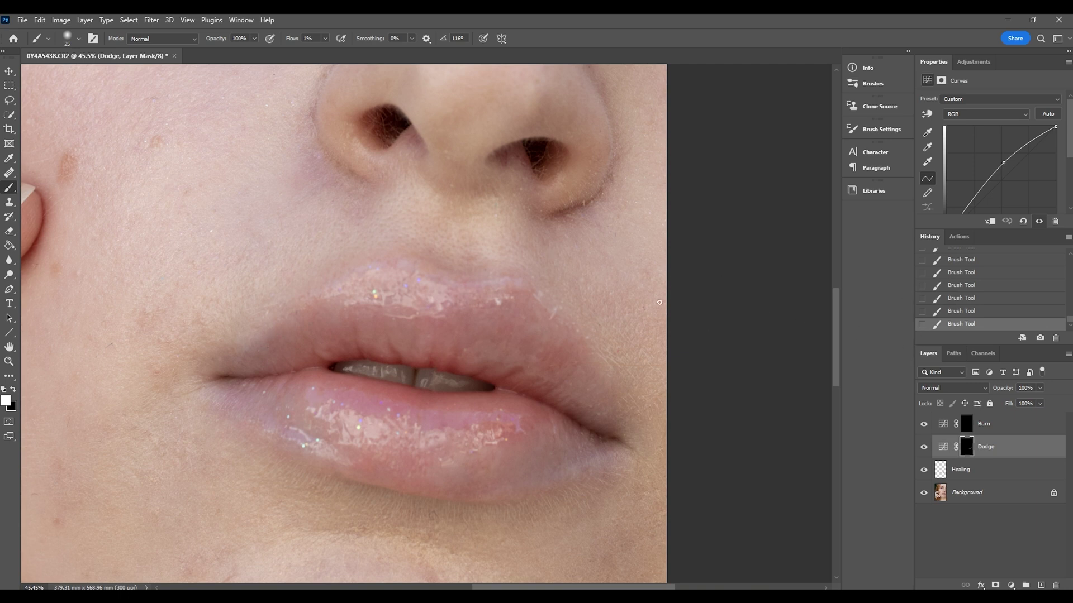
{"action": "left_click", "coordinate": [924, 446]}
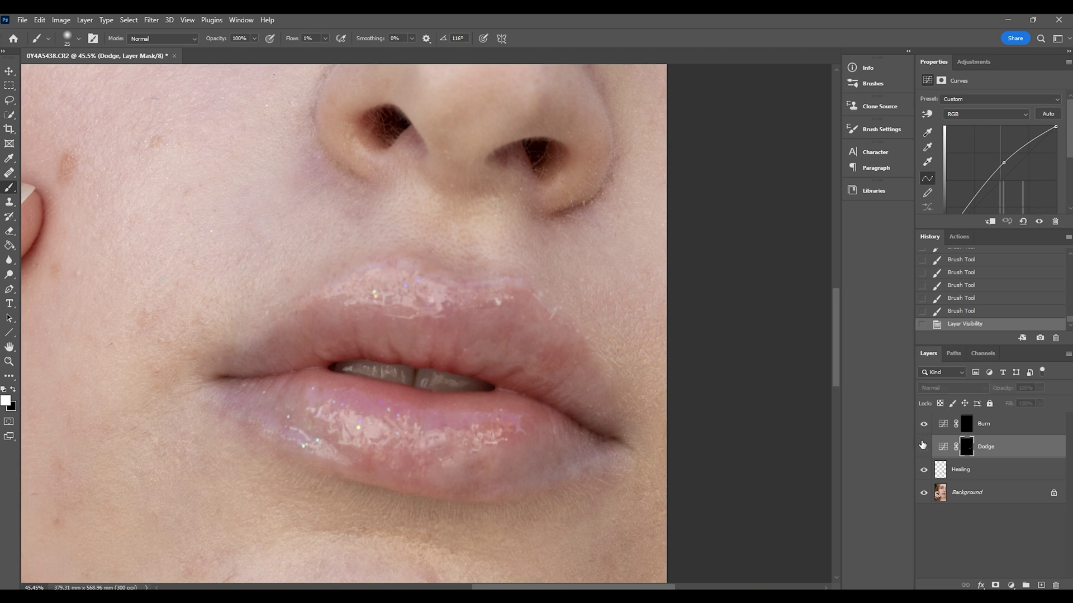
{"action": "left_click", "coordinate": [923, 447]}
{"action": "left_click", "coordinate": [924, 447]}
{"action": "left_click", "coordinate": [925, 447]}
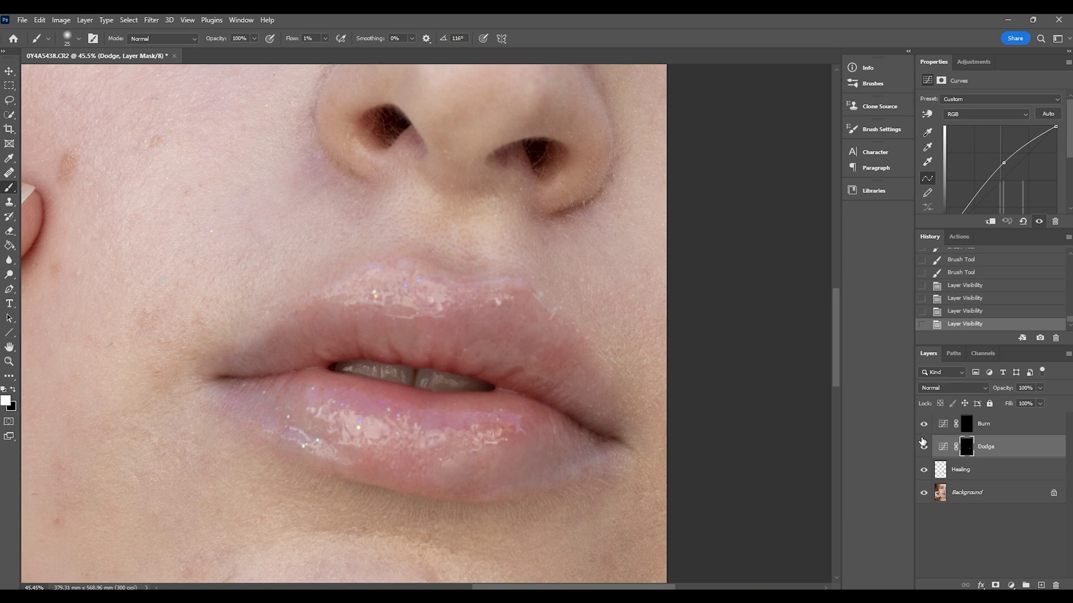
- Paint white on the Burn mask with a size 25 brush to darken light patches on the right half of the upper lip
{"action": "left_click", "coordinate": [988, 424]}
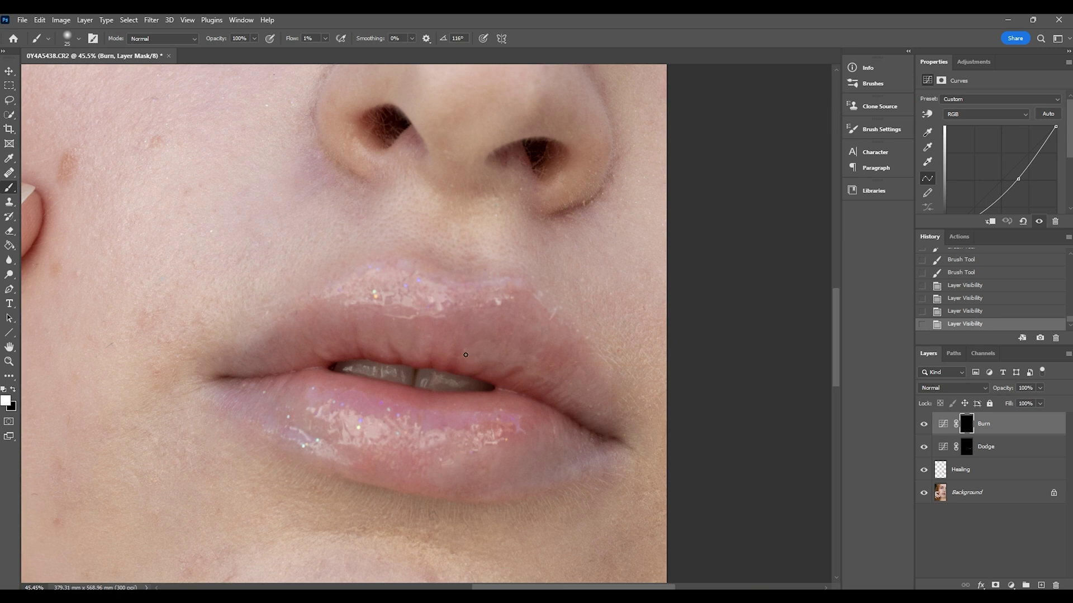
{"action": "left_click_drag", "start_coordinate": [463, 353], "coordinate": [477, 343]}
{"action": "left_click_drag", "start_coordinate": [542, 344], "coordinate": [516, 324]}
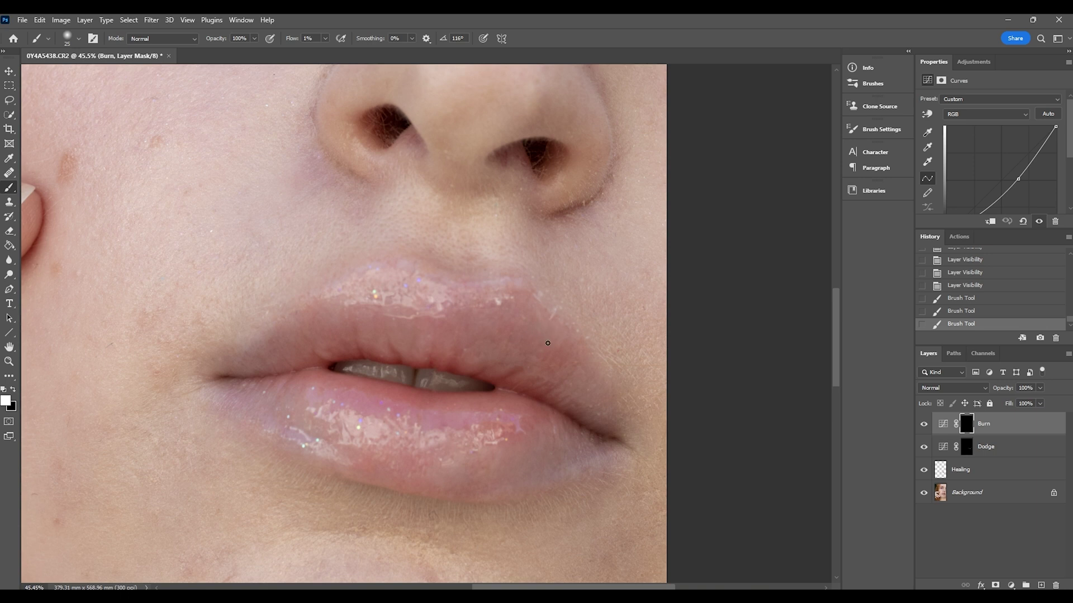
{"action": "mouse_move", "coordinate": [541, 317]}
{"action": "left_mouse_down"}
{"action": "mouse_move", "coordinate": [566, 327]}
{"action": "mouse_move", "coordinate": [463, 350]}
{"action": "mouse_move", "coordinate": [582, 388]}
{"action": "left_mouse_up"}
- Enlarge the brush to size 200 and compare the lips before and after the recent strokes by undoing and redoing them
{"action": "key", "text": "bracketright"}
{"action": "key", "text": "bracketright"}
{"action": "key", "text": "bracketright"}
{"action": "key", "text": "bracketright"}
{"action": "key", "text": "bracketright"}
{"action": "key", "text": "bracketright"}
{"action": "key", "text": "bracketright"}
{"action": "key", "text": "bracketright"}
{"action": "key", "text": "bracketright"}
{"action": "key", "text": "bracketright"}
{"action": "key", "text": "bracketright"}
{"action": "key", "text": "bracketright"}
{"action": "key", "text": "ctrl+z"}
{"action": "key", "text": "ctrl+z"}
{"action": "key", "text": "ctrl+z"}
{"action": "key", "text": "ctrl+z"}
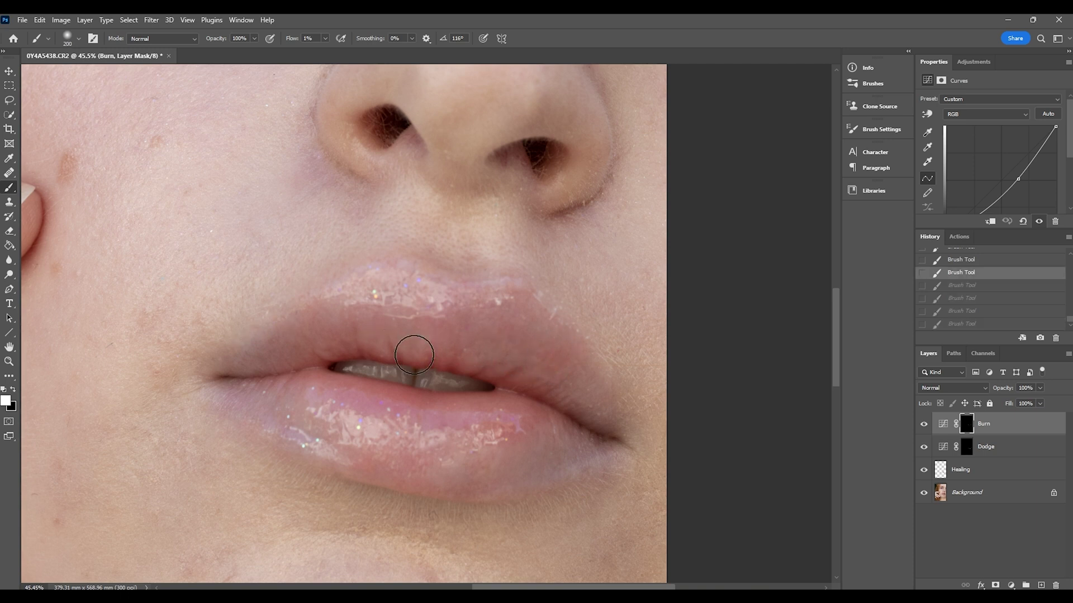
{"action": "key", "text": "ctrl+shift+z"}
{"action": "key", "text": "ctrl+shift+z"}
{"action": "key", "text": "ctrl+shift+z"}
{"action": "key", "text": "ctrl+shift+z"}
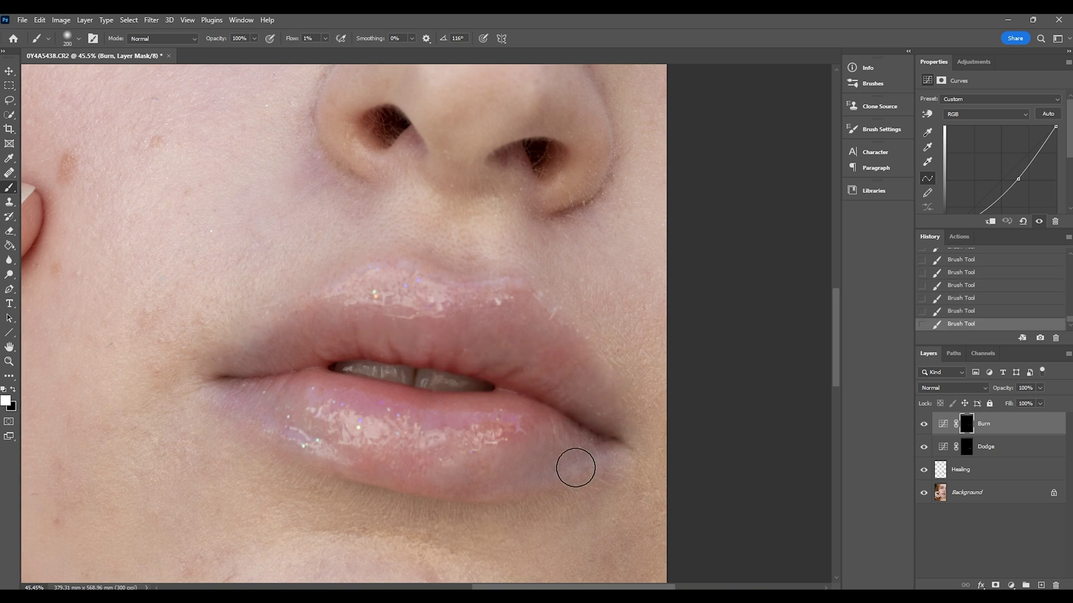
- Touch up the lower lip on the Dodge mask, then return to the Burn mask with the brush size reduced to 50
{"action": "left_click", "coordinate": [966, 447]}
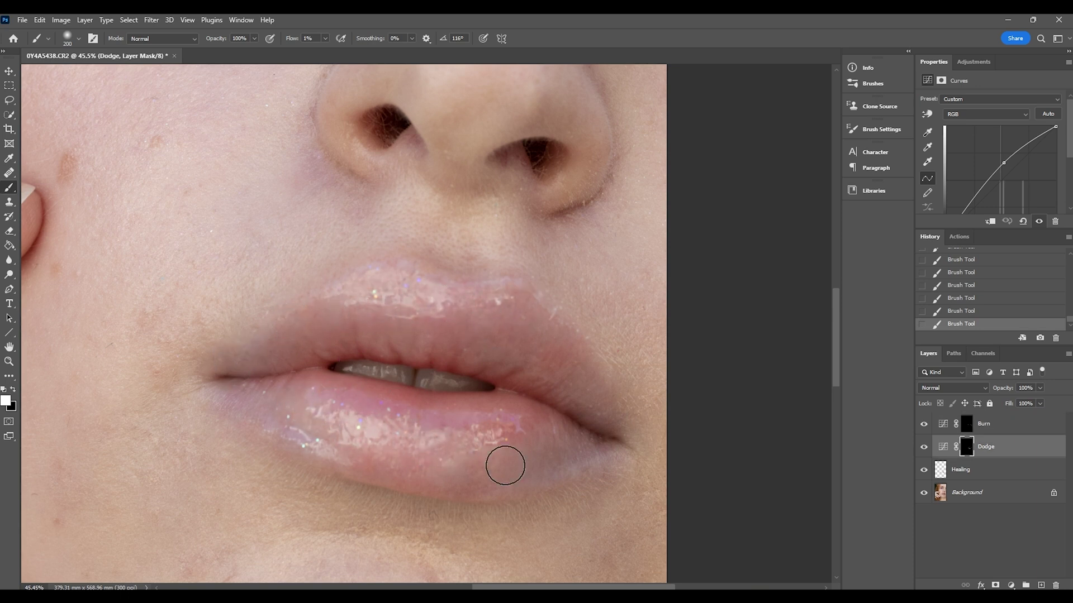
{"action": "key", "text": "alt+bracketright"}
{"action": "key", "text": "bracketleft"}
{"action": "key", "text": "bracketleft"}
{"action": "key", "text": "bracketleft"}
{"action": "key", "text": "bracketleft"}
{"action": "key", "text": "bracketleft"}
{"action": "key", "text": "bracketleft"}
{"action": "key", "text": "bracketleft"}
{"action": "key", "text": "bracketleft"}
{"action": "key", "text": "bracketleft"}
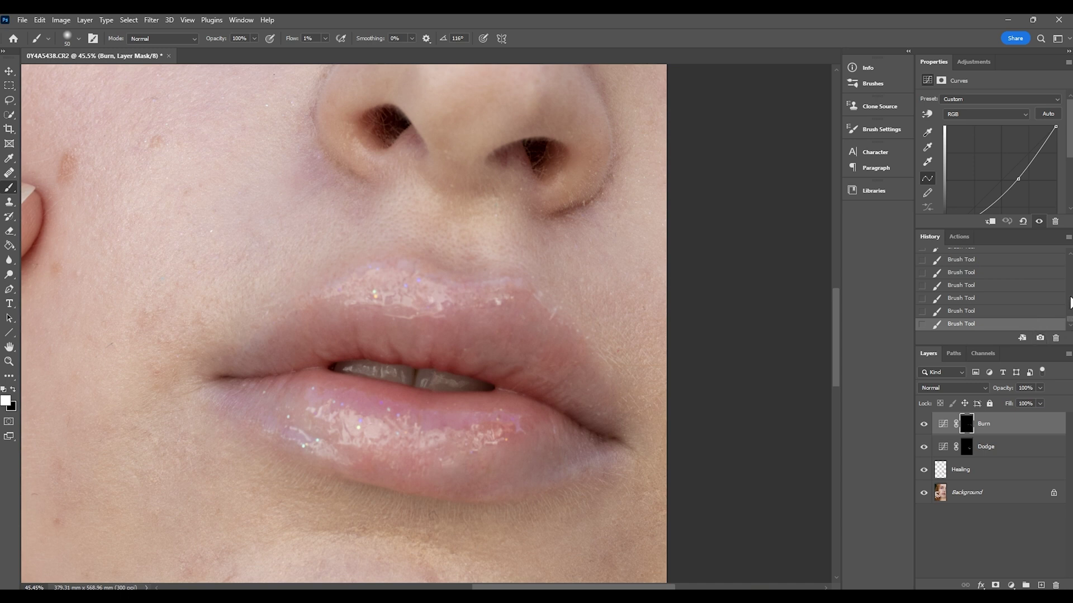
- Compare the original image state with Snapshot 1, both close up on the lips and with the whole portrait in view
{"action": "scroll", "coordinate": [1039, 338], "scroll_direction": "up", "scroll_amount": 10}
{"action": "left_click", "coordinate": [1032, 258]}
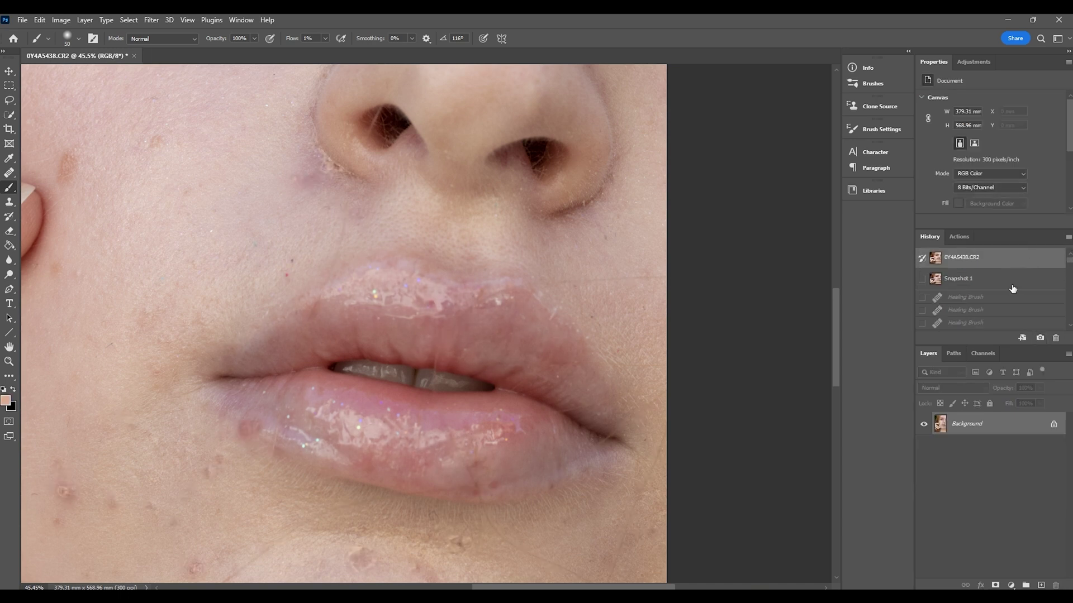
{"action": "left_click", "coordinate": [1017, 278]}
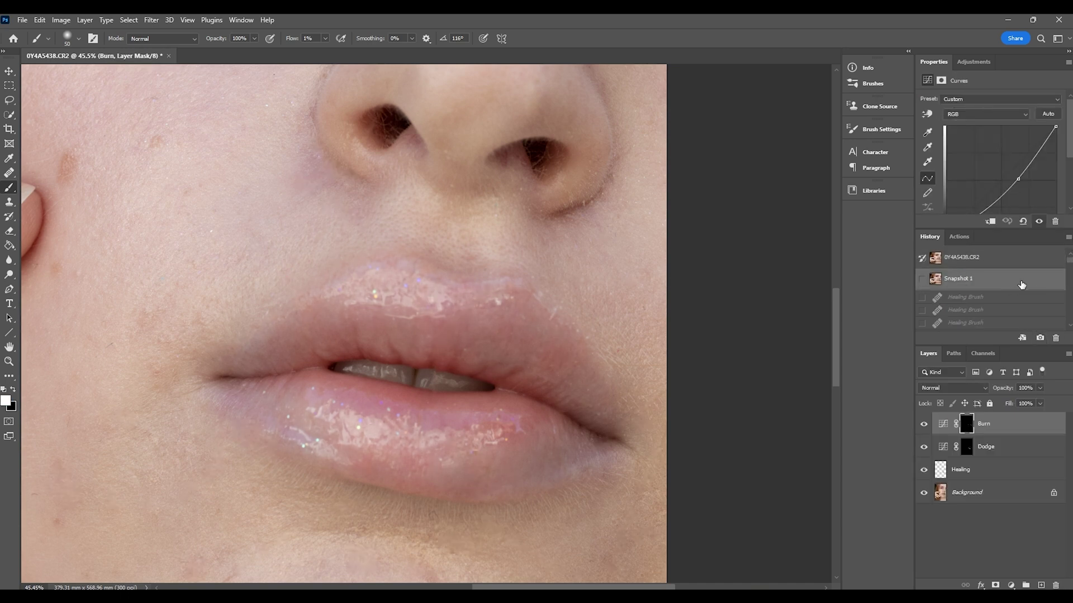
{"action": "left_click", "coordinate": [9, 361]}
{"action": "right_click", "coordinate": [465, 249]}
{"action": "left_click", "coordinate": [493, 253]}
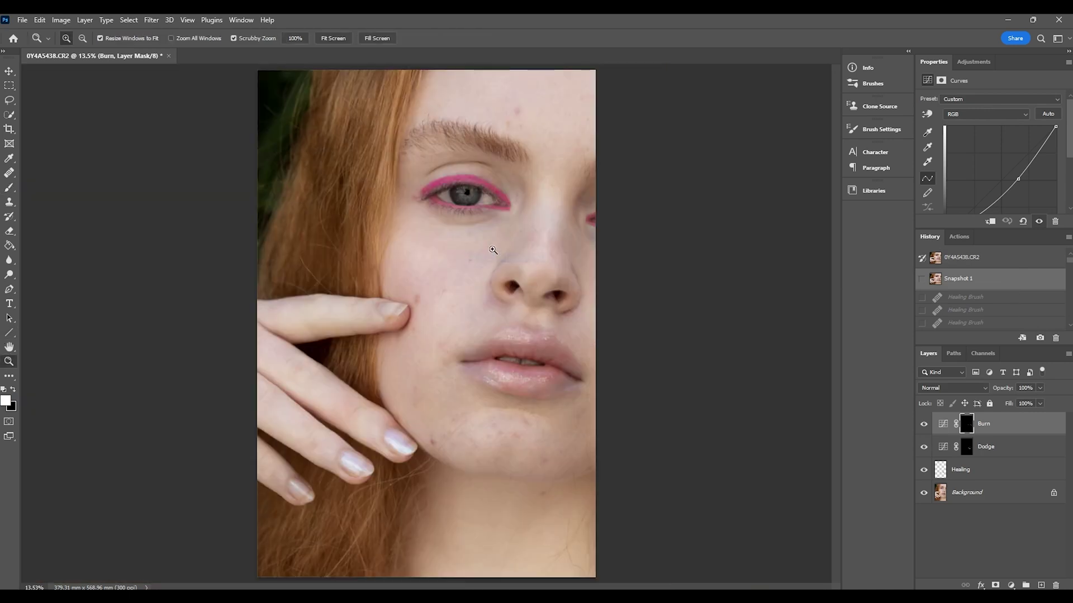
{"action": "left_click", "coordinate": [975, 262]}
{"action": "left_click", "coordinate": [969, 279]}
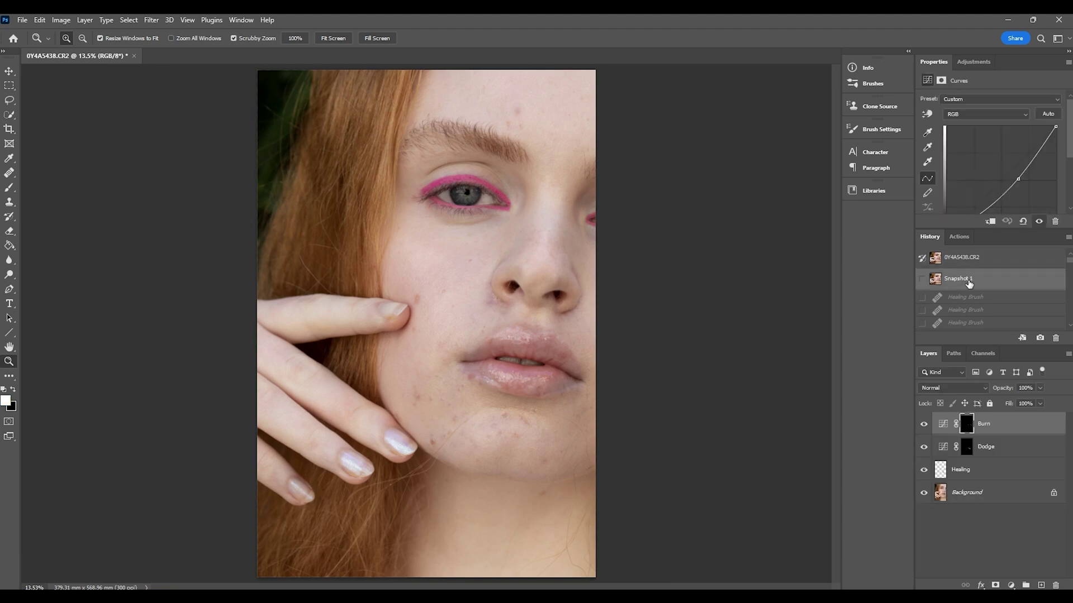
- Add a new layer named Colour correction above the Burn layer and set its blend mode to Color
{"action": "left_click", "coordinate": [573, 363]}
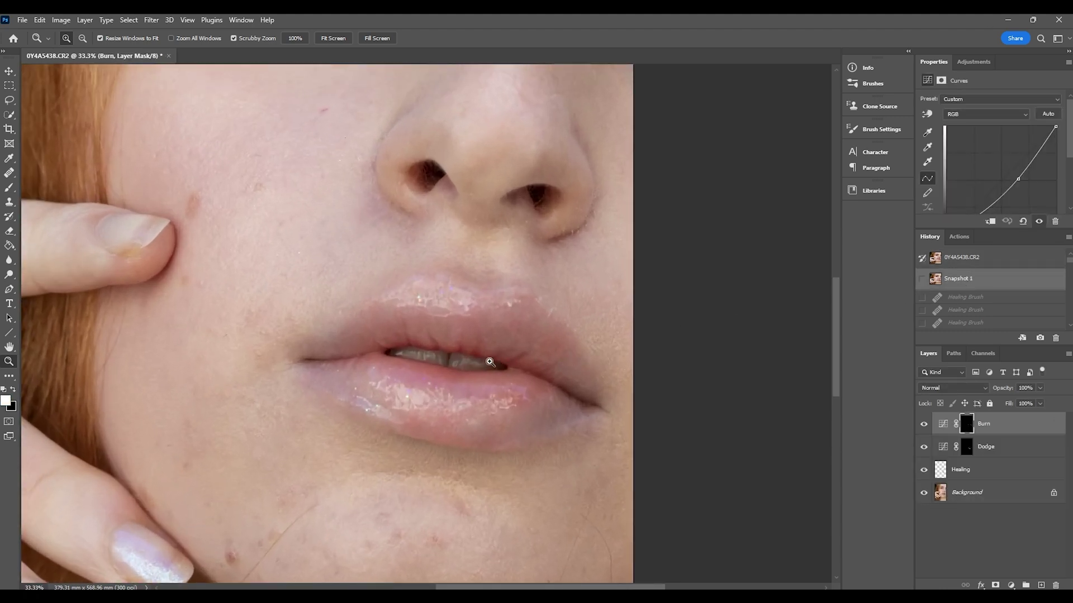
{"action": "left_click", "coordinate": [491, 359]}
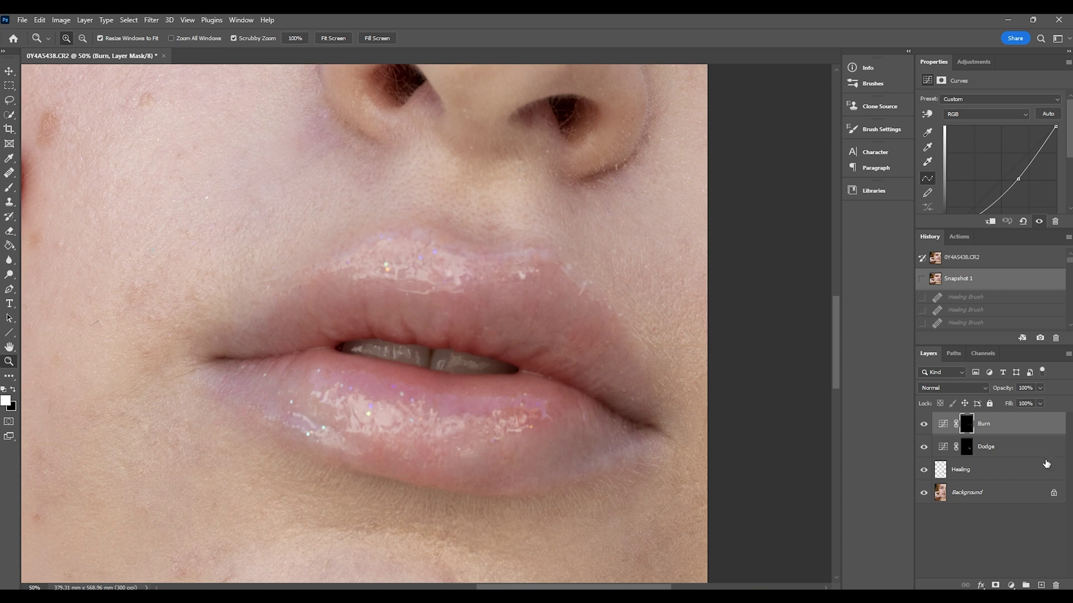
{"action": "left_click", "coordinate": [1041, 585]}
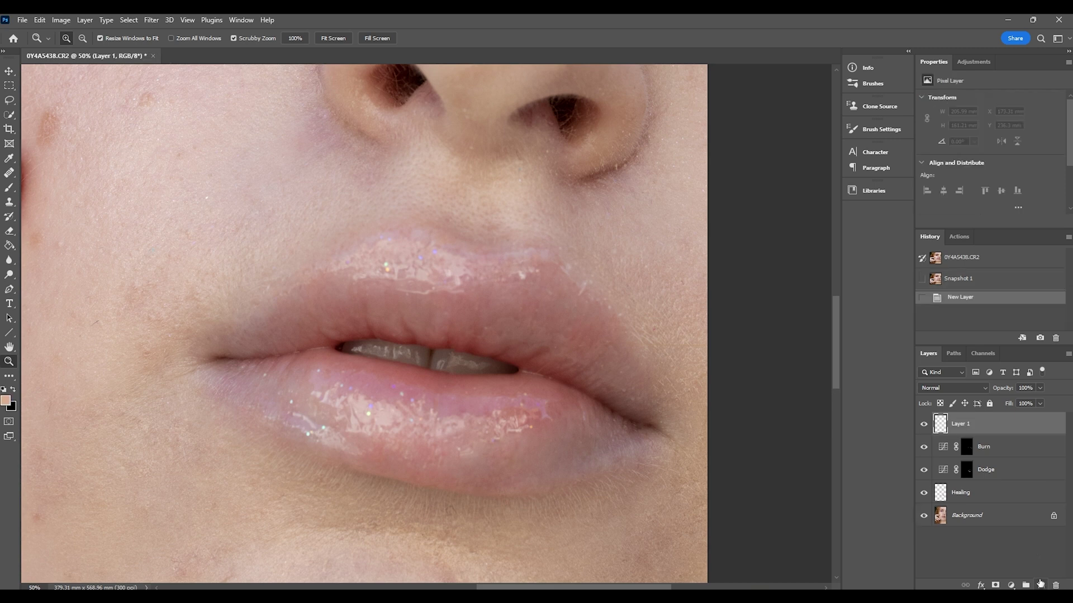
{"action": "double_click", "coordinate": [959, 424]}
{"action": "type", "text": "Colour correction"}
{"action": "key", "text": "Return"}
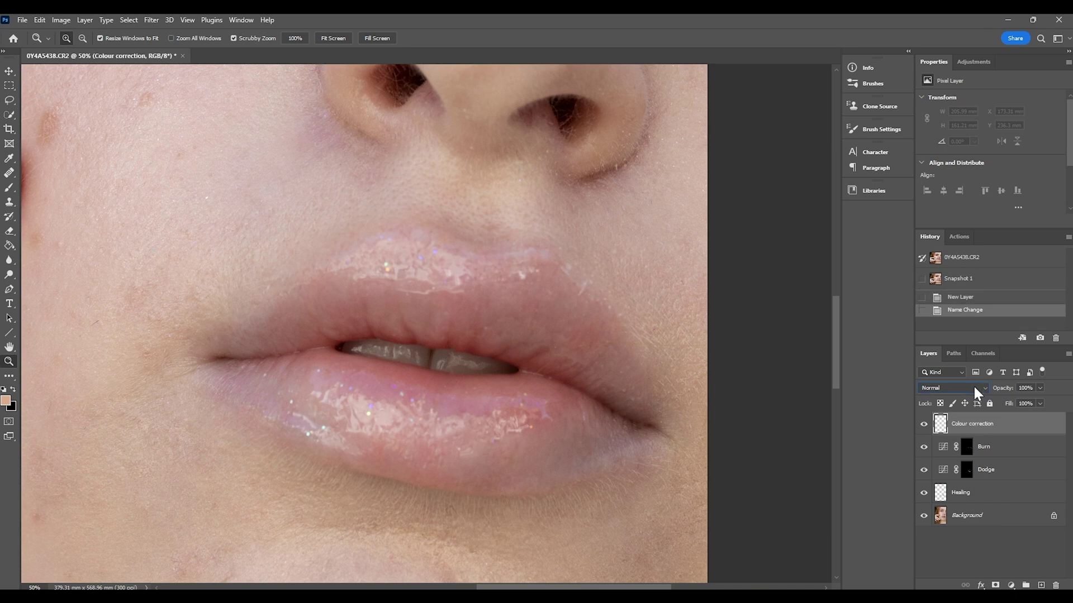
{"action": "left_click", "coordinate": [974, 388]}
{"action": "left_click", "coordinate": [936, 567]}
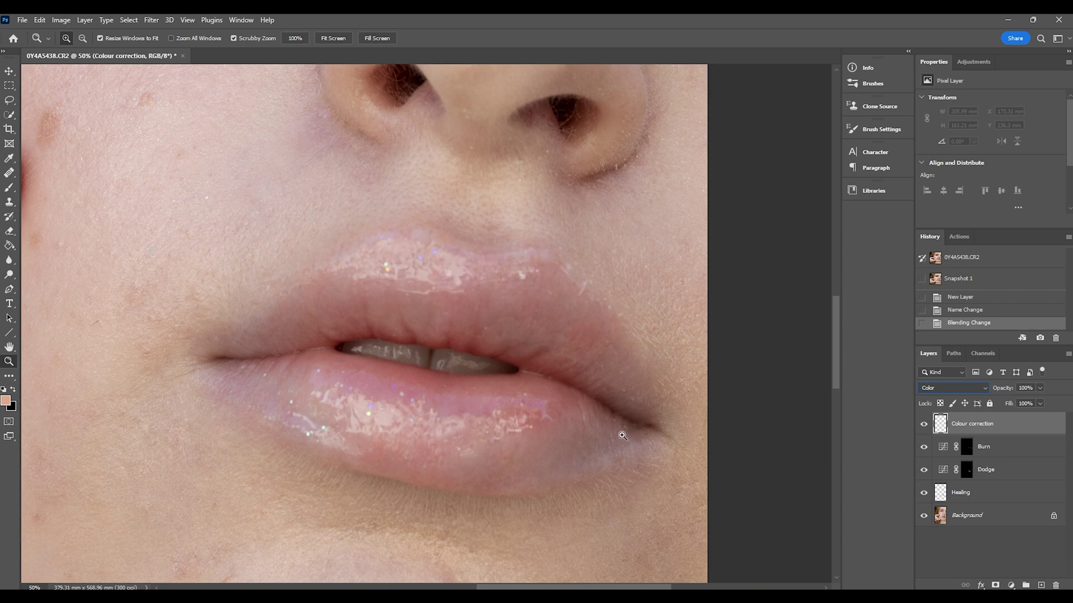
- Sample the upper lip's pink and paint it over the left part of the upper lip with a size 175 brush
{"action": "left_click", "coordinate": [5, 188]}
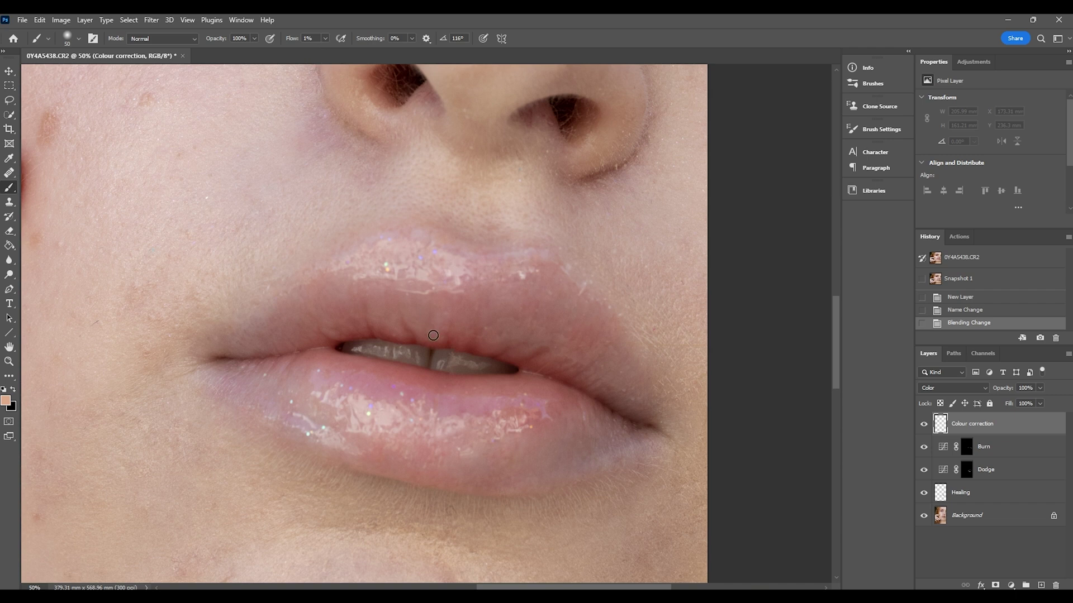
{"action": "key", "text": "bracketright"}
{"action": "key", "text": "bracketright"}
{"action": "key", "text": "bracketright"}
{"action": "key", "text": "bracketright"}
{"action": "key", "text": "bracketright"}
{"action": "key", "text": "bracketright"}
{"action": "key", "text": "bracketright"}
{"action": "key", "text": "bracketright"}
{"action": "left_click", "coordinate": [388, 293], "text": "alt"}
{"action": "left_click", "coordinate": [266, 358]}
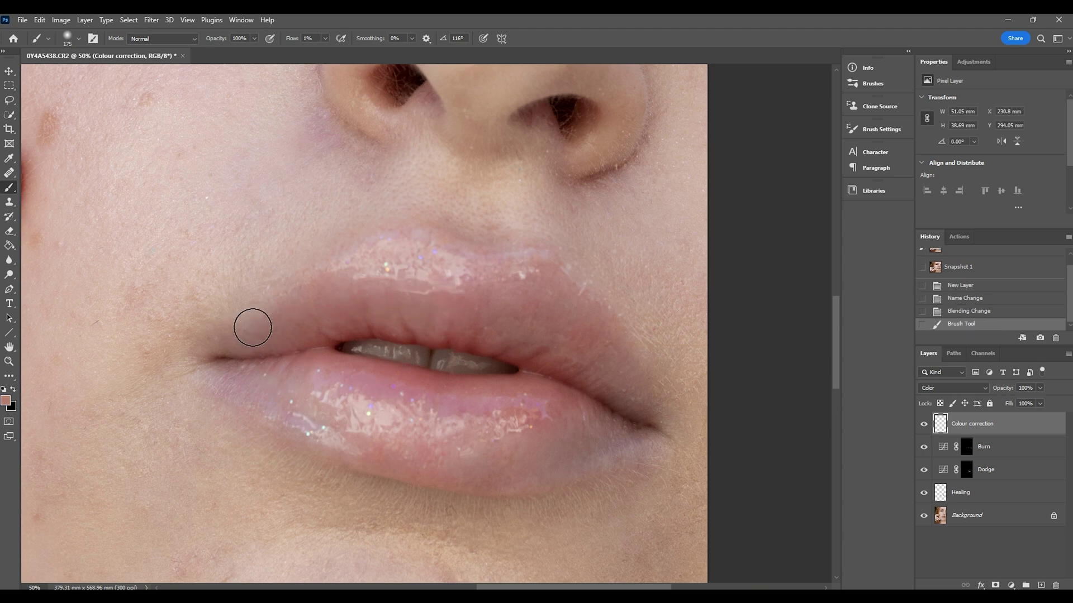
- Brush lip colour over the rest of the upper lip and across the lower lip on the Colour correction layer
{"action": "left_click", "coordinate": [534, 311]}
{"action": "left_click", "coordinate": [503, 319]}
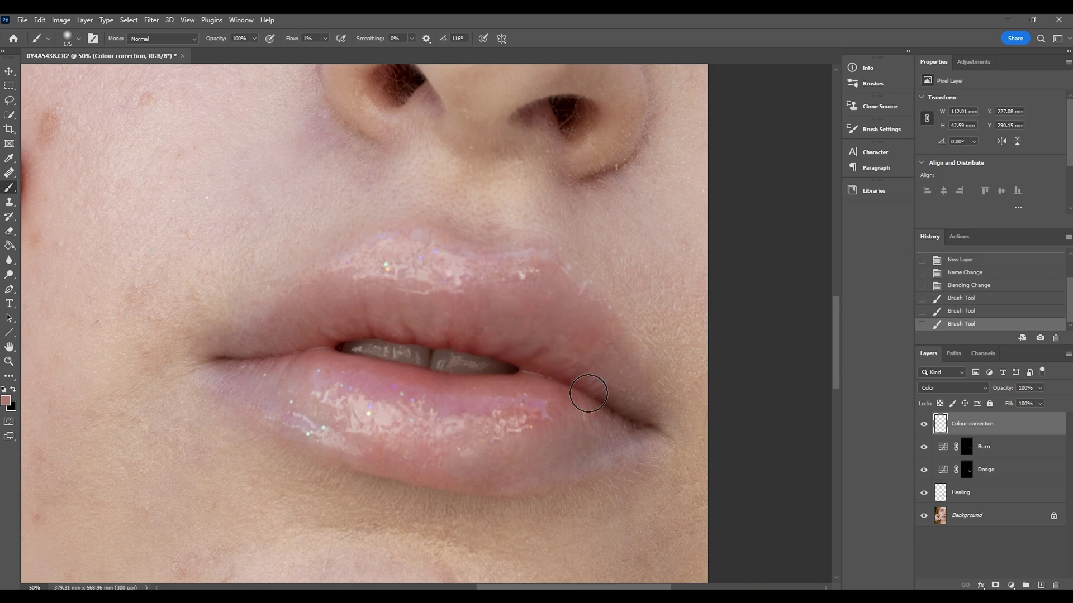
{"action": "mouse_move", "coordinate": [520, 326]}
{"action": "left_mouse_down"}
{"action": "mouse_move", "coordinate": [539, 303]}
{"action": "mouse_move", "coordinate": [510, 294]}
{"action": "left_mouse_up"}
{"action": "mouse_move", "coordinate": [575, 336]}
{"action": "left_mouse_down"}
{"action": "mouse_move", "coordinate": [447, 311]}
{"action": "mouse_move", "coordinate": [330, 326]}
{"action": "left_mouse_up"}
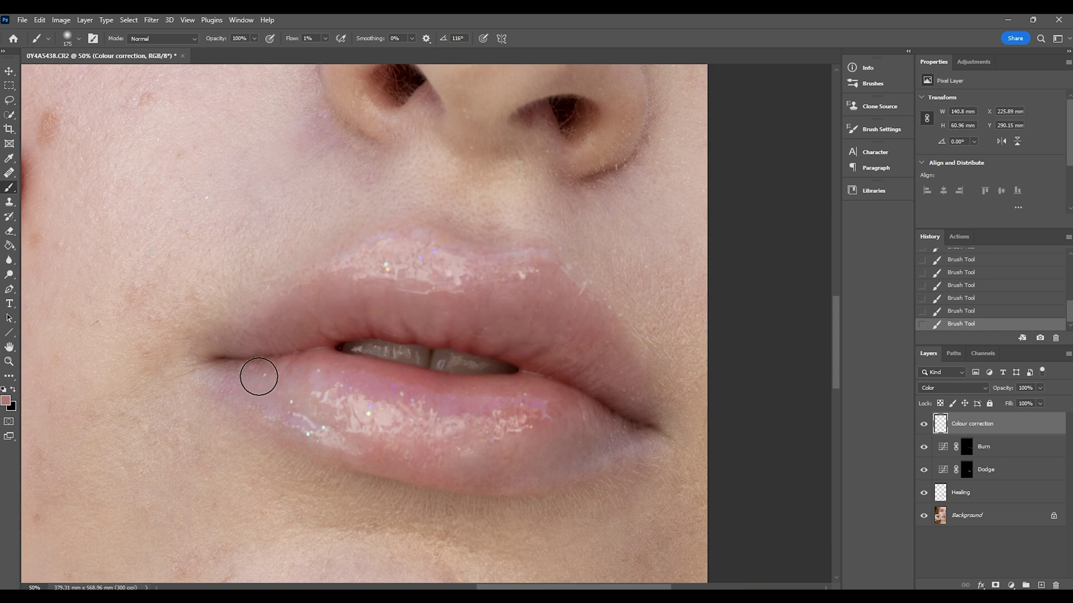
{"action": "left_click_drag", "start_coordinate": [269, 404], "coordinate": [297, 388]}
{"action": "left_click_drag", "start_coordinate": [396, 443], "coordinate": [361, 431]}
{"action": "mouse_move", "coordinate": [531, 434]}
{"action": "left_mouse_down"}
{"action": "mouse_move", "coordinate": [402, 459]}
{"action": "mouse_move", "coordinate": [498, 460]}
{"action": "mouse_move", "coordinate": [343, 427]}
{"action": "mouse_move", "coordinate": [506, 440]}
{"action": "mouse_move", "coordinate": [386, 434]}
{"action": "mouse_move", "coordinate": [391, 456]}
{"action": "mouse_move", "coordinate": [405, 456]}
{"action": "mouse_move", "coordinate": [483, 444]}
{"action": "mouse_move", "coordinate": [463, 434]}
{"action": "mouse_move", "coordinate": [508, 434]}
{"action": "mouse_move", "coordinate": [520, 419]}
{"action": "mouse_move", "coordinate": [485, 412]}
{"action": "mouse_move", "coordinate": [633, 413]}
{"action": "mouse_move", "coordinate": [608, 436]}
{"action": "mouse_move", "coordinate": [637, 441]}
{"action": "mouse_move", "coordinate": [603, 450]}
{"action": "mouse_move", "coordinate": [646, 398]}
{"action": "mouse_move", "coordinate": [643, 382]}
{"action": "mouse_move", "coordinate": [580, 332]}
{"action": "mouse_move", "coordinate": [399, 458]}
{"action": "mouse_move", "coordinate": [295, 321]}
{"action": "mouse_move", "coordinate": [263, 342]}
{"action": "mouse_move", "coordinate": [212, 345]}
{"action": "mouse_move", "coordinate": [520, 300]}
{"action": "left_mouse_up"}
- View the whole portrait and compare the lips with the Colour correction layer hidden and shown
{"action": "key", "text": "z"}
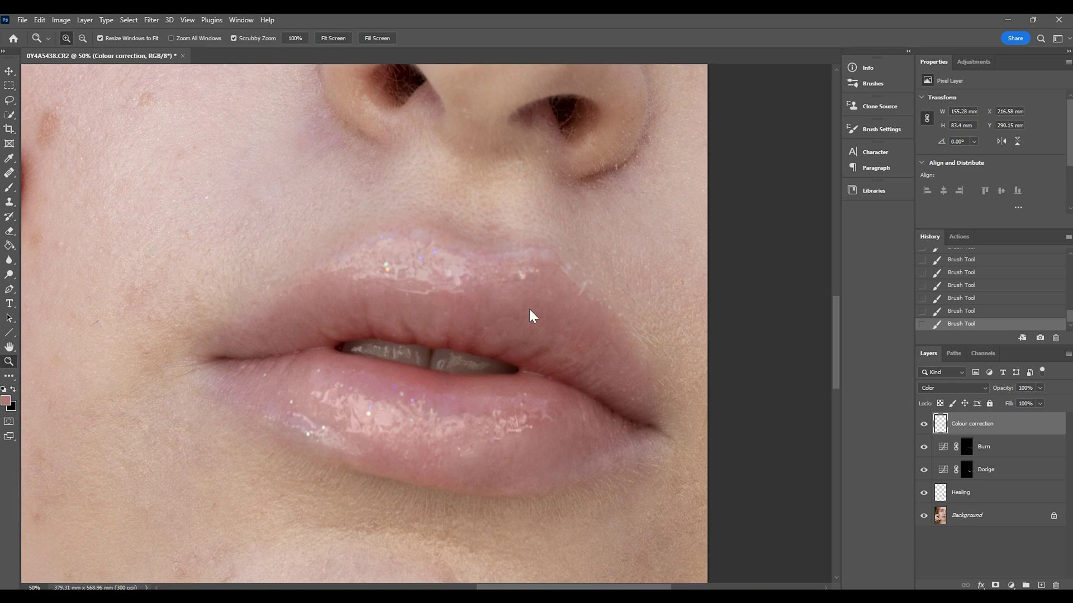
{"action": "right_click", "coordinate": [529, 307]}
{"action": "left_click", "coordinate": [541, 315]}
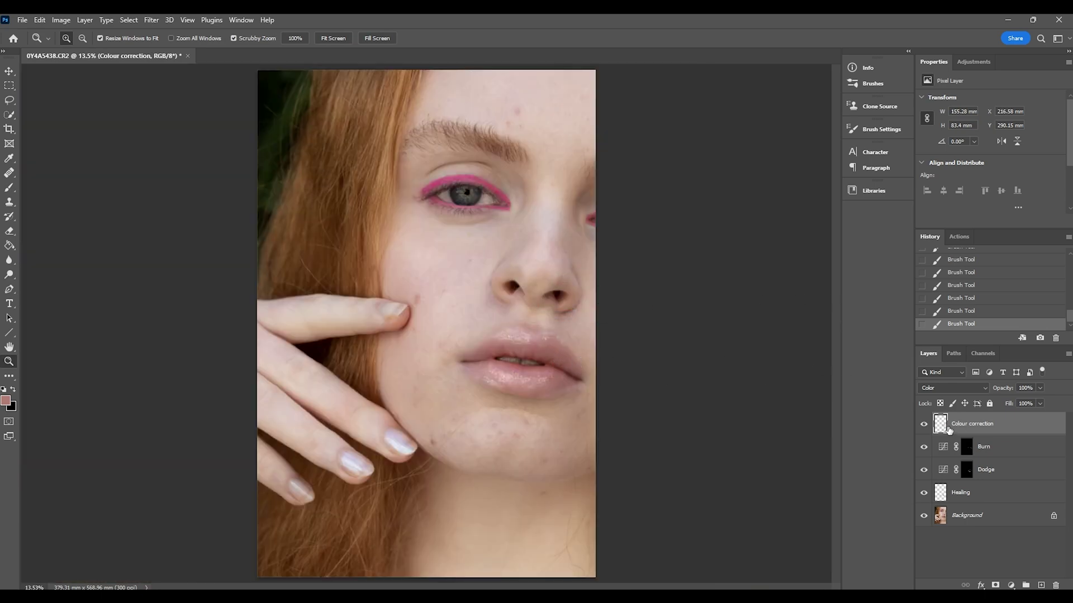
{"action": "left_click", "coordinate": [923, 425]}
{"action": "left_click", "coordinate": [923, 425]}
{"action": "left_click", "coordinate": [924, 425]}
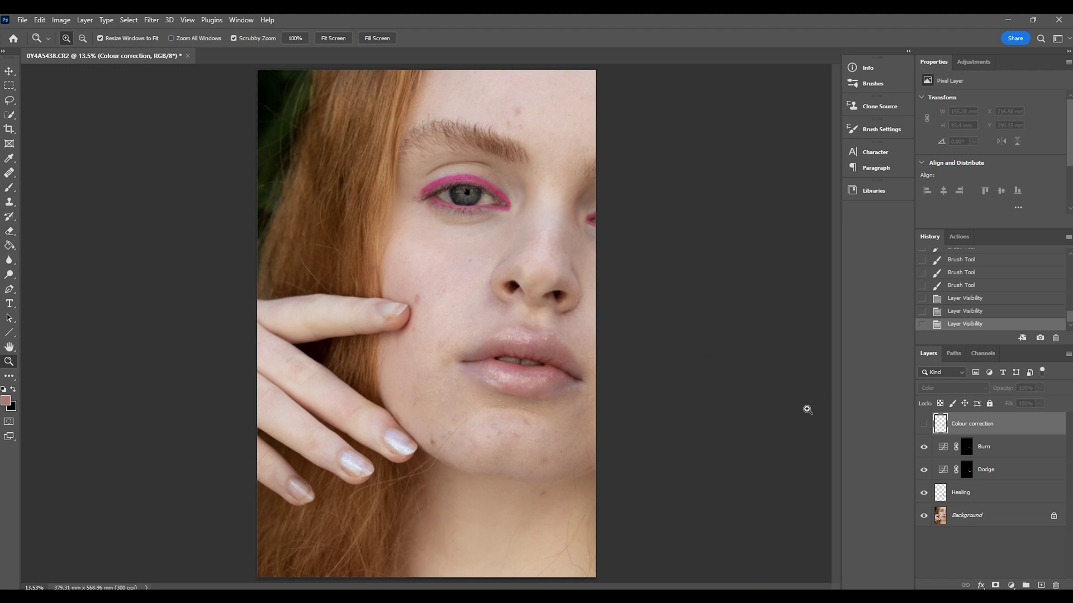
{"action": "left_click", "coordinate": [923, 424]}
{"action": "left_click", "coordinate": [923, 424]}
{"action": "left_click", "coordinate": [922, 424]}
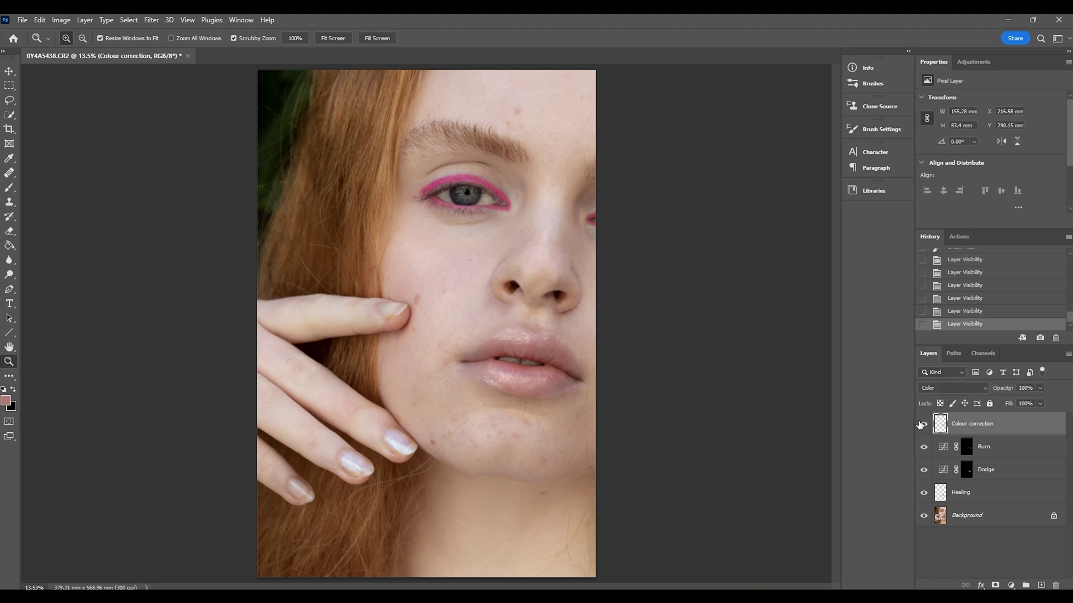
- Paint more lip colour on the right side of the upper lip and compare with the Colour correction layer off and on
{"action": "left_click", "coordinate": [561, 356]}
{"action": "left_click", "coordinate": [557, 357]}
{"action": "left_click", "coordinate": [555, 359]}
{"action": "left_click", "coordinate": [555, 359]}
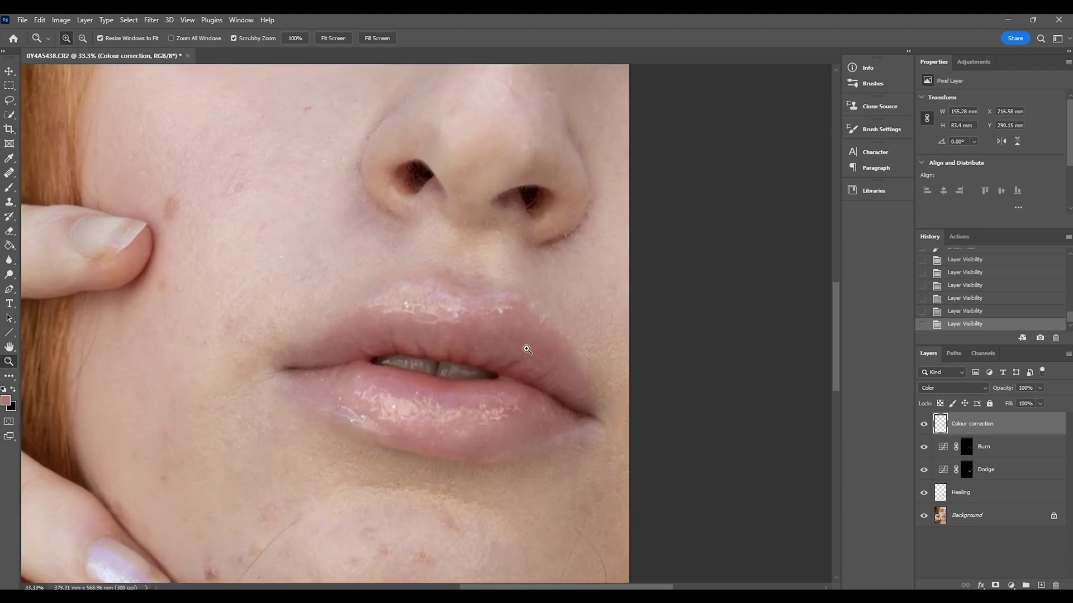
{"action": "key", "text": "b"}
{"action": "mouse_move", "coordinate": [513, 344]}
{"action": "left_mouse_down"}
{"action": "mouse_move", "coordinate": [469, 333]}
{"action": "mouse_move", "coordinate": [579, 413]}
{"action": "mouse_move", "coordinate": [527, 354]}
{"action": "mouse_move", "coordinate": [434, 330]}
{"action": "mouse_move", "coordinate": [544, 357]}
{"action": "mouse_move", "coordinate": [508, 361]}
{"action": "mouse_move", "coordinate": [419, 332]}
{"action": "mouse_move", "coordinate": [426, 311]}
{"action": "mouse_move", "coordinate": [458, 308]}
{"action": "mouse_move", "coordinate": [496, 324]}
{"action": "left_mouse_up"}
{"action": "left_click", "coordinate": [924, 425]}
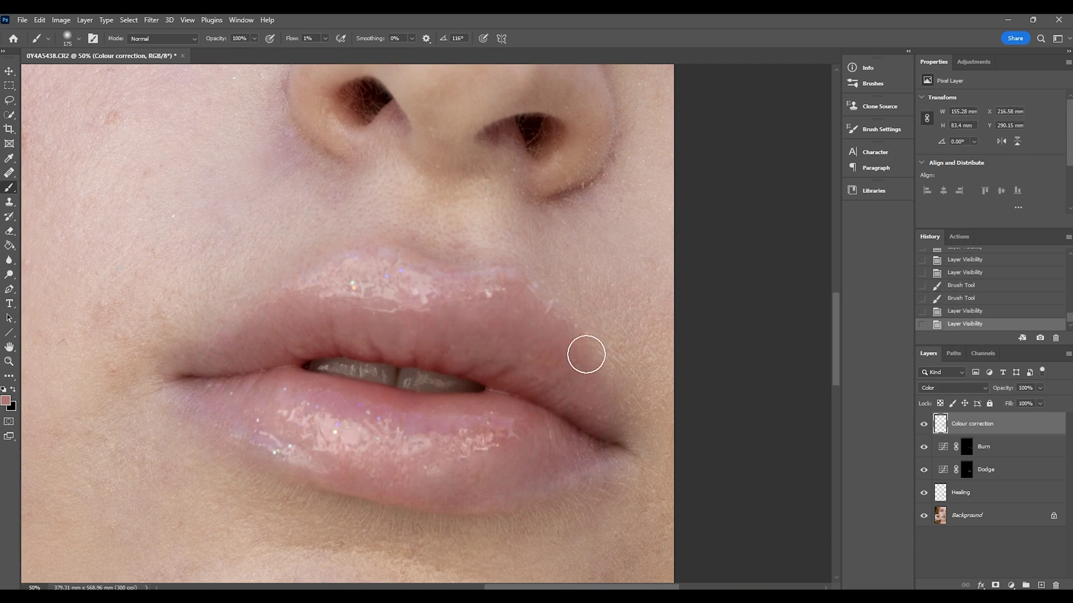
{"action": "left_click", "coordinate": [923, 423]}
{"action": "left_click", "coordinate": [924, 424]}
{"action": "left_click", "coordinate": [926, 424]}
- Check the whole portrait, then paint additional lip colour over the lower lip and the right edge of the upper lip
{"action": "key", "text": "z"}
{"action": "right_click", "coordinate": [510, 288]}
{"action": "left_click", "coordinate": [532, 294]}
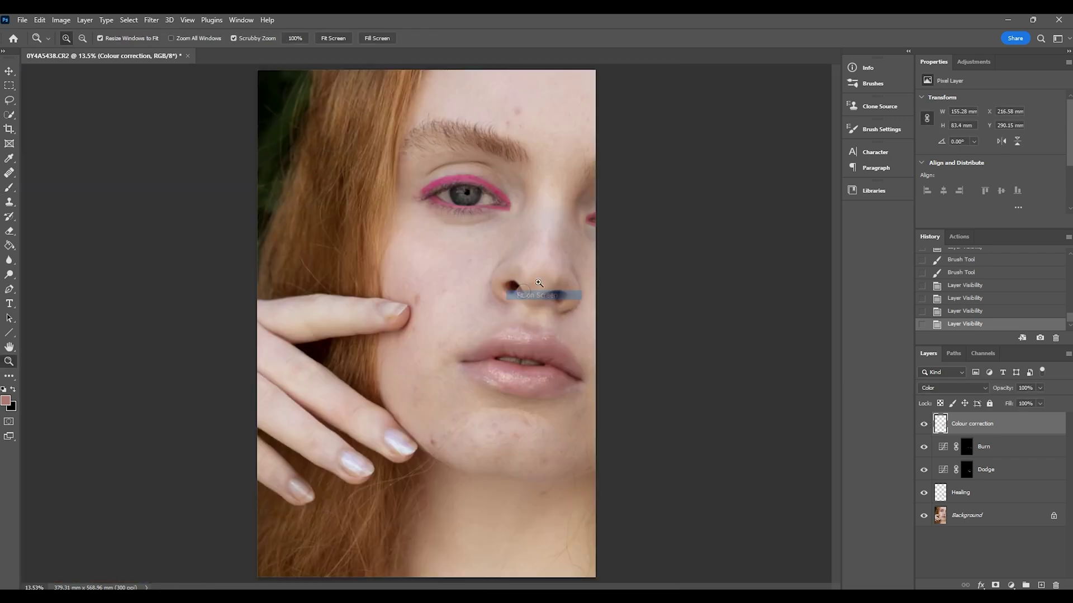
{"action": "left_click", "coordinate": [536, 360]}
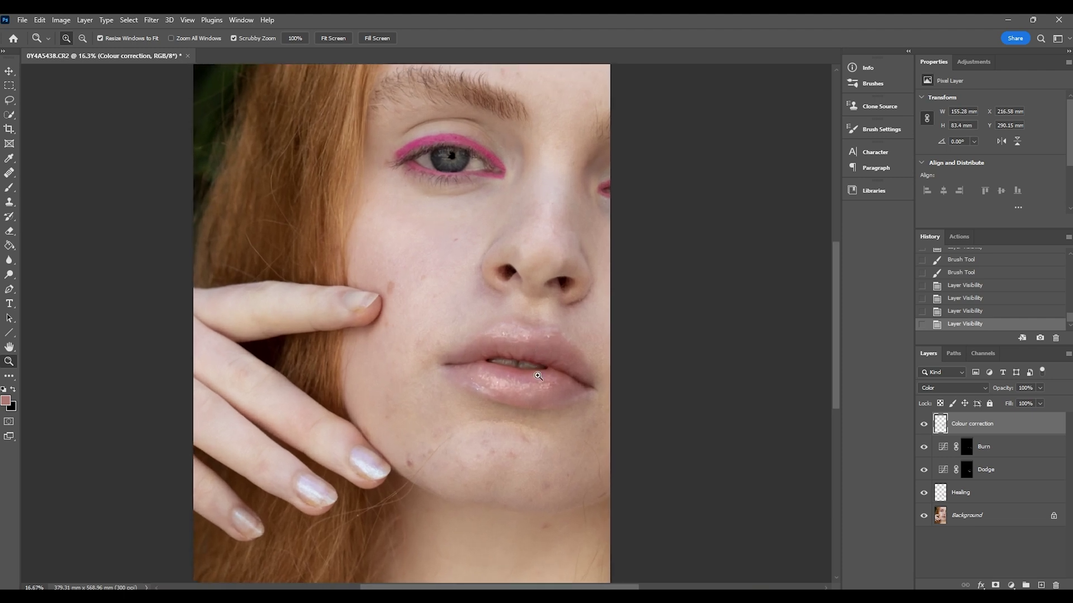
{"action": "left_click", "coordinate": [541, 375]}
{"action": "left_click", "coordinate": [541, 376]}
{"action": "key", "text": "b"}
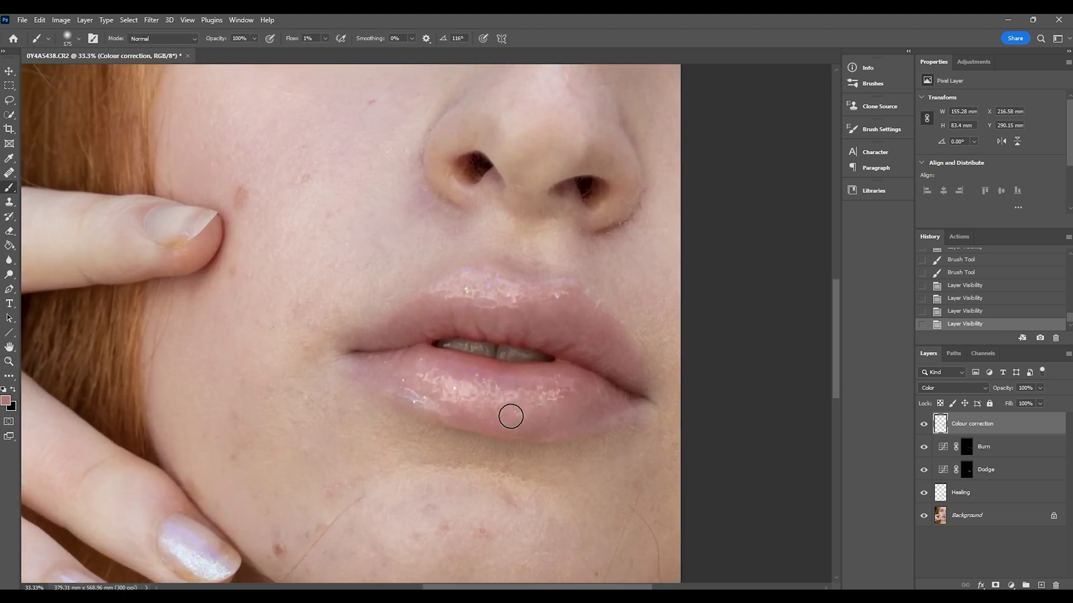
{"action": "mouse_move", "coordinate": [526, 417]}
{"action": "left_mouse_down"}
{"action": "mouse_move", "coordinate": [577, 403]}
{"action": "mouse_move", "coordinate": [474, 412]}
{"action": "left_mouse_up"}
{"action": "left_click_drag", "start_coordinate": [583, 393], "coordinate": [515, 395]}
{"action": "mouse_move", "coordinate": [604, 358]}
{"action": "left_mouse_down"}
{"action": "mouse_move", "coordinate": [665, 311]}
{"action": "mouse_move", "coordinate": [615, 270]}
{"action": "left_mouse_up"}
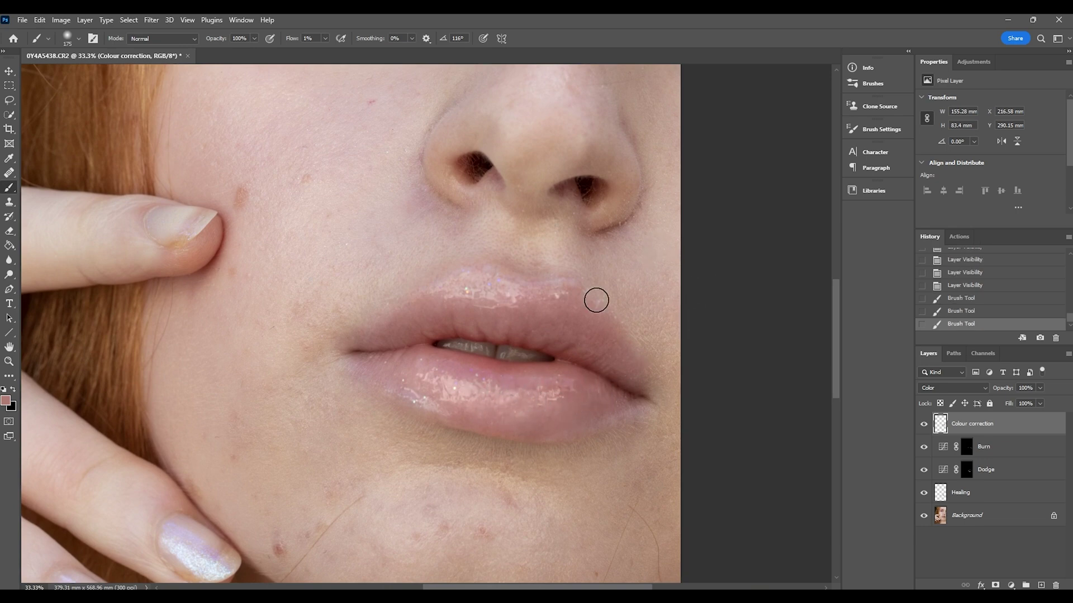
- Add a new layer above Colour correction and name it Clone Stamp
{"action": "key", "text": "z"}
{"action": "left_click", "coordinate": [530, 398]}
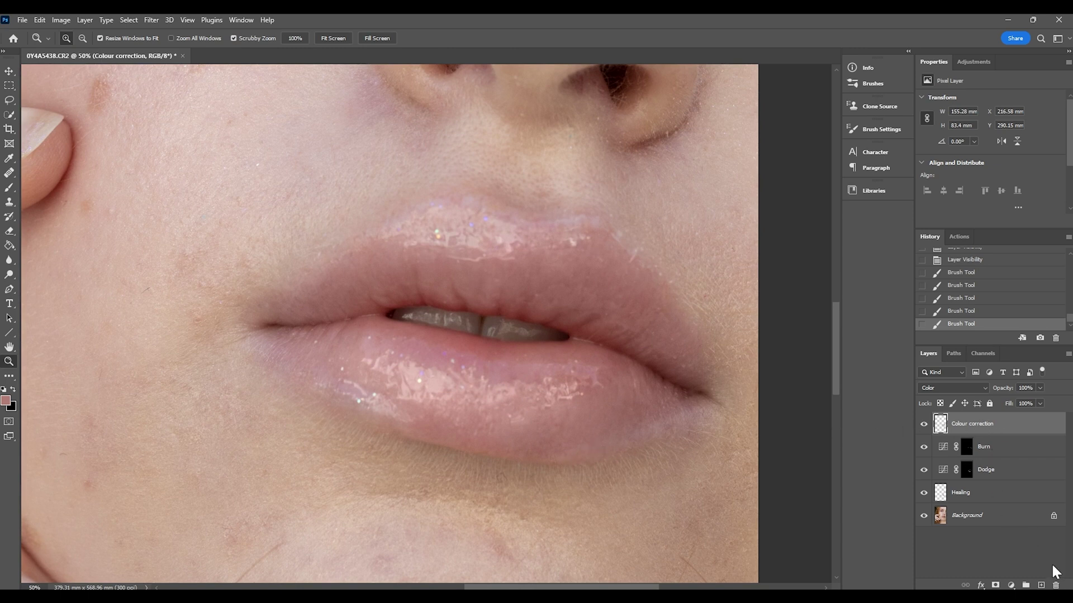
{"action": "left_click", "coordinate": [1041, 585]}
{"action": "double_click", "coordinate": [960, 423]}
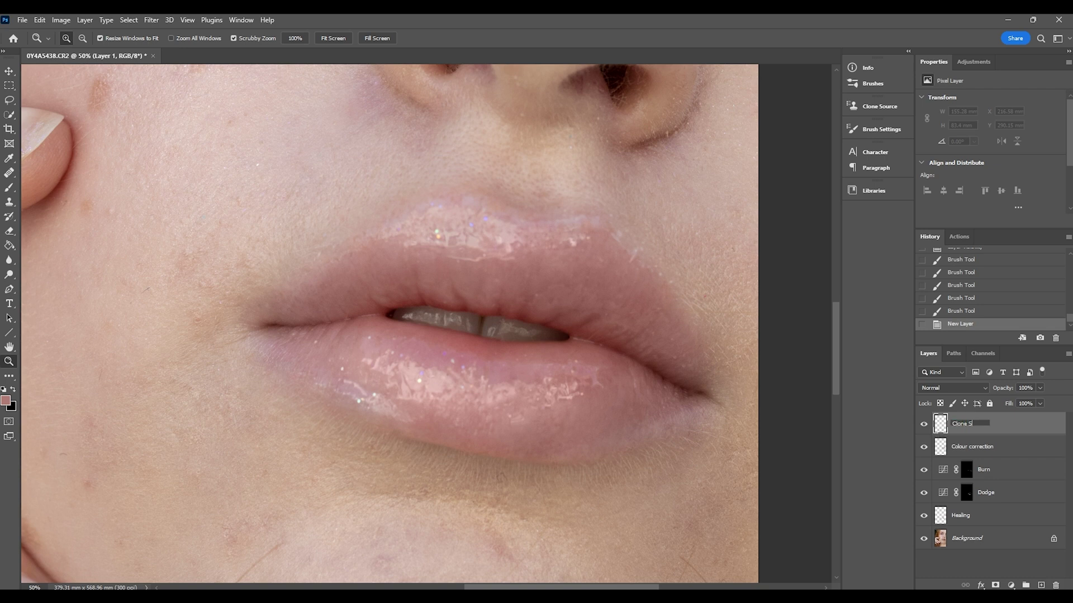
{"action": "type", "text": "Clone Stamp"}
{"action": "key", "text": "Return"}
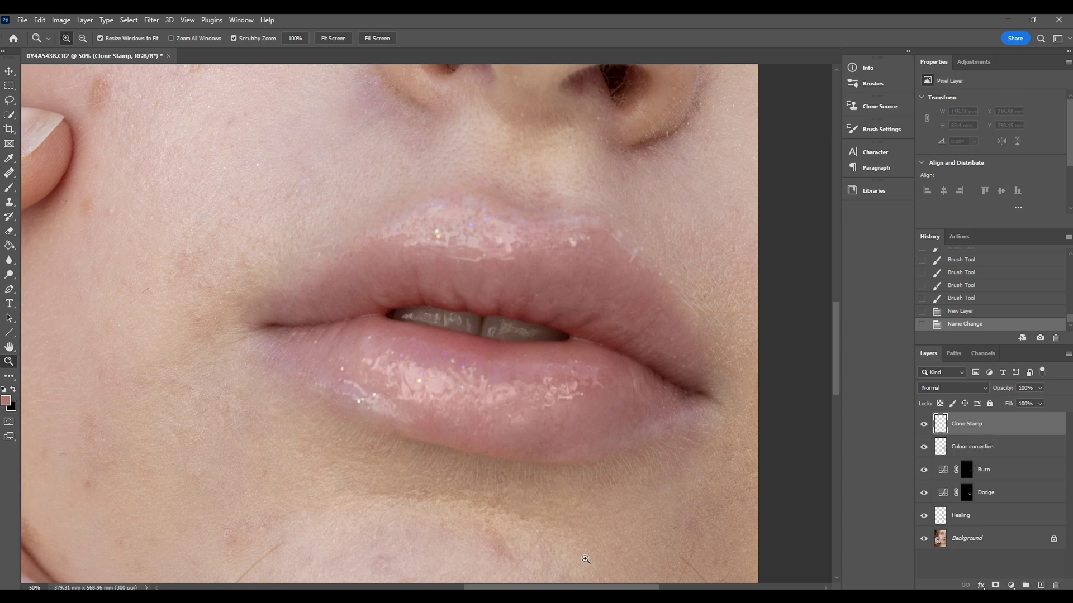
- Set up the Clone Stamp tool with a size 90 brush, 22% opacity and 19% flow, sampling Current & Below
{"action": "left_click_drag", "start_coordinate": [471, 588], "coordinate": [484, 587]}
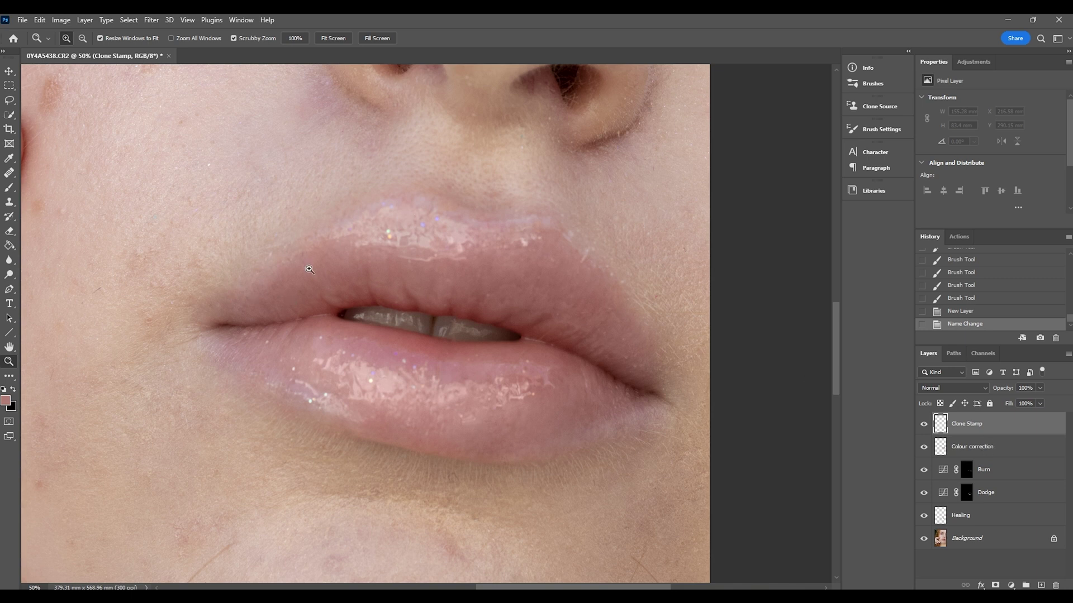
{"action": "left_click", "coordinate": [9, 202]}
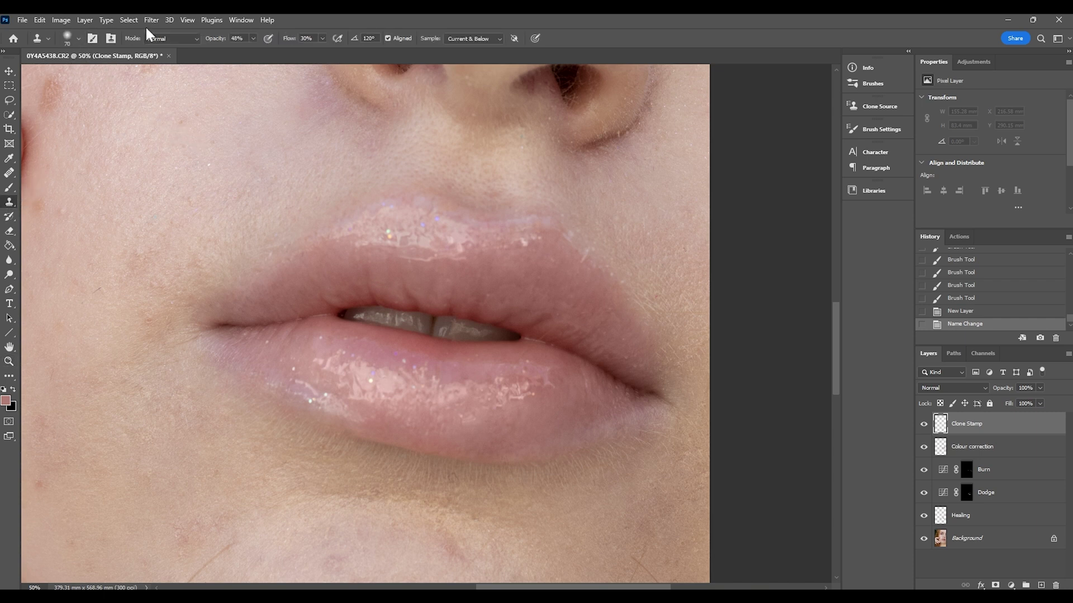
{"action": "left_click", "coordinate": [238, 50]}
{"action": "left_click", "coordinate": [322, 39]}
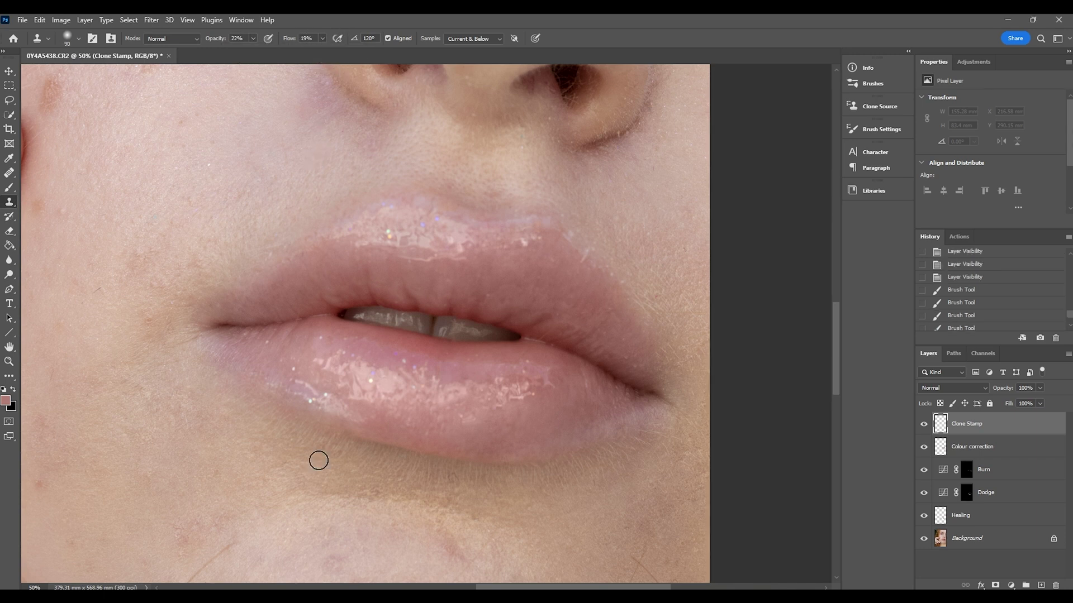
- Enlarge the Clone Stamp brush to size 125 and check its Transfer options in the brush settings
{"action": "key", "text": "bracketright"}
{"action": "key", "text": "bracketright"}
{"action": "key", "text": "bracketright"}
{"action": "key", "text": "bracketright"}
{"action": "left_click", "coordinate": [877, 129]}
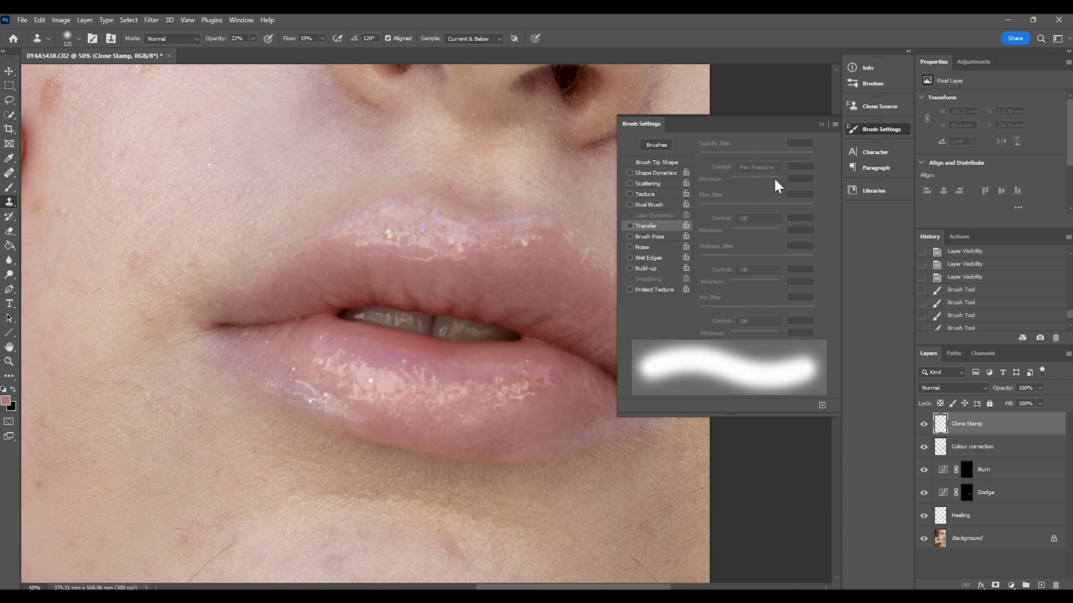
{"action": "left_click", "coordinate": [881, 125]}
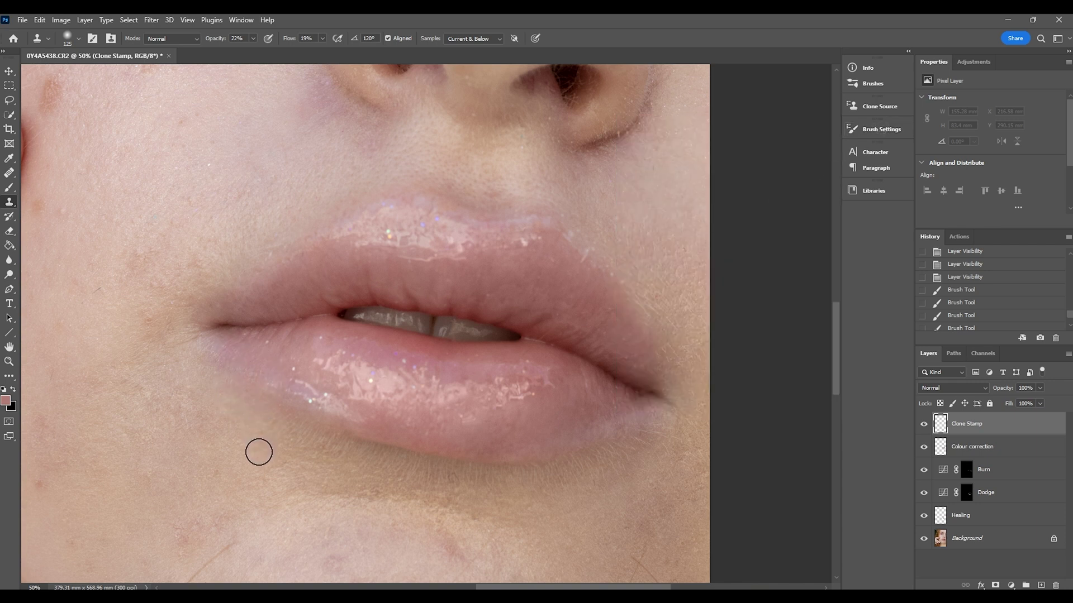
- Clone skin sampled below the mouth along the left and central lower edge of the lower lip
{"action": "key", "text": "alt"}
{"action": "left_click", "coordinate": [271, 460], "text": "alt"}
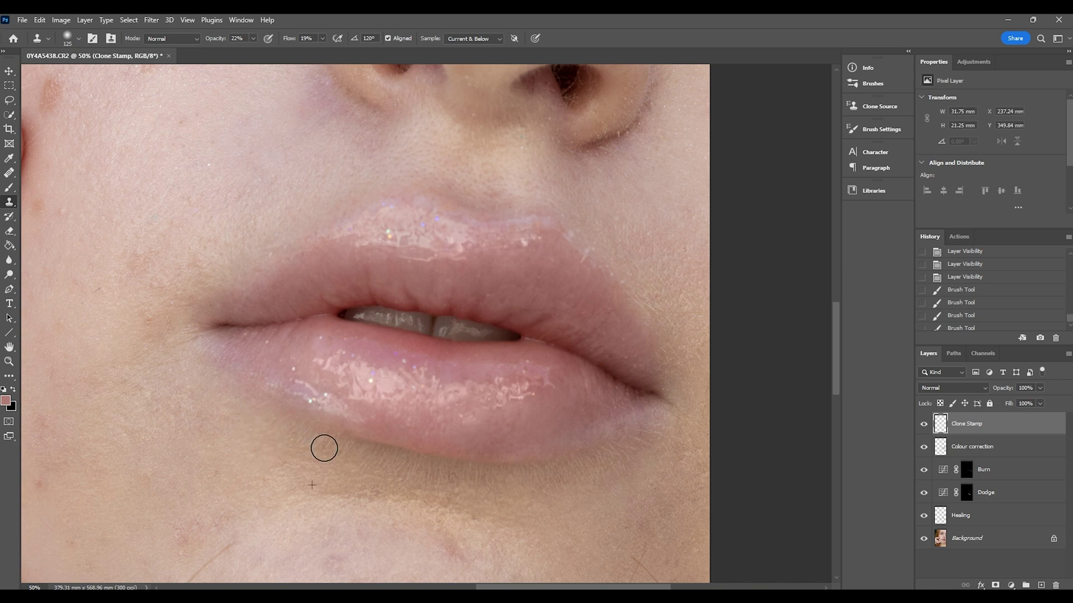
{"action": "left_click", "coordinate": [277, 420]}
{"action": "left_click", "coordinate": [277, 420]}
{"action": "left_click_drag", "start_coordinate": [367, 433], "coordinate": [438, 467]}
{"action": "left_click", "coordinate": [394, 461]}
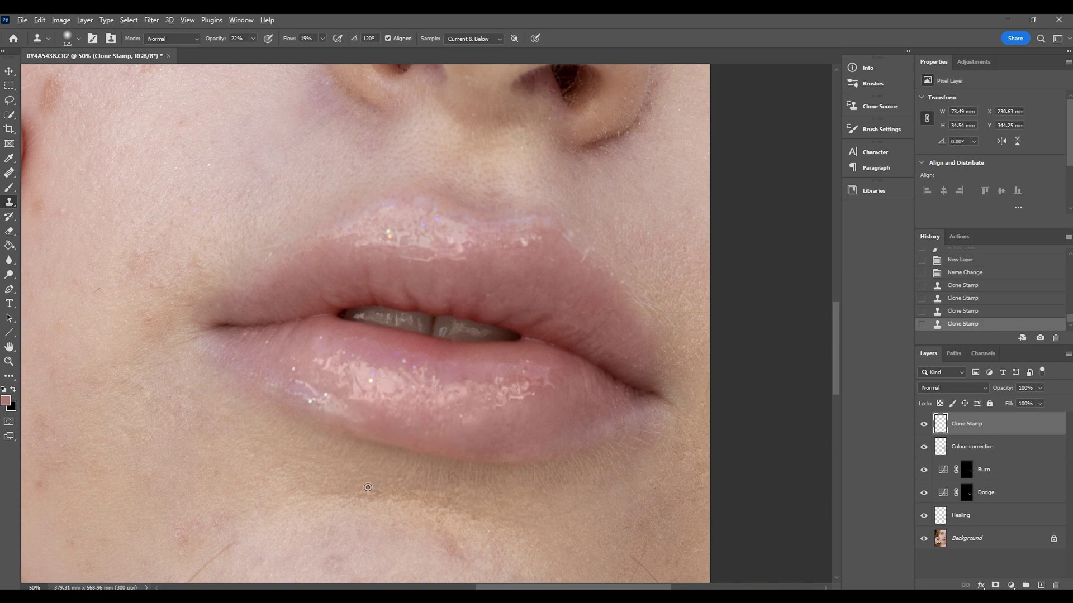
{"action": "left_click", "coordinate": [525, 476]}
{"action": "mouse_move", "coordinate": [443, 484]}
{"action": "left_mouse_down"}
{"action": "mouse_move", "coordinate": [455, 473]}
{"action": "mouse_move", "coordinate": [376, 481]}
{"action": "mouse_move", "coordinate": [452, 464]}
{"action": "left_mouse_up"}
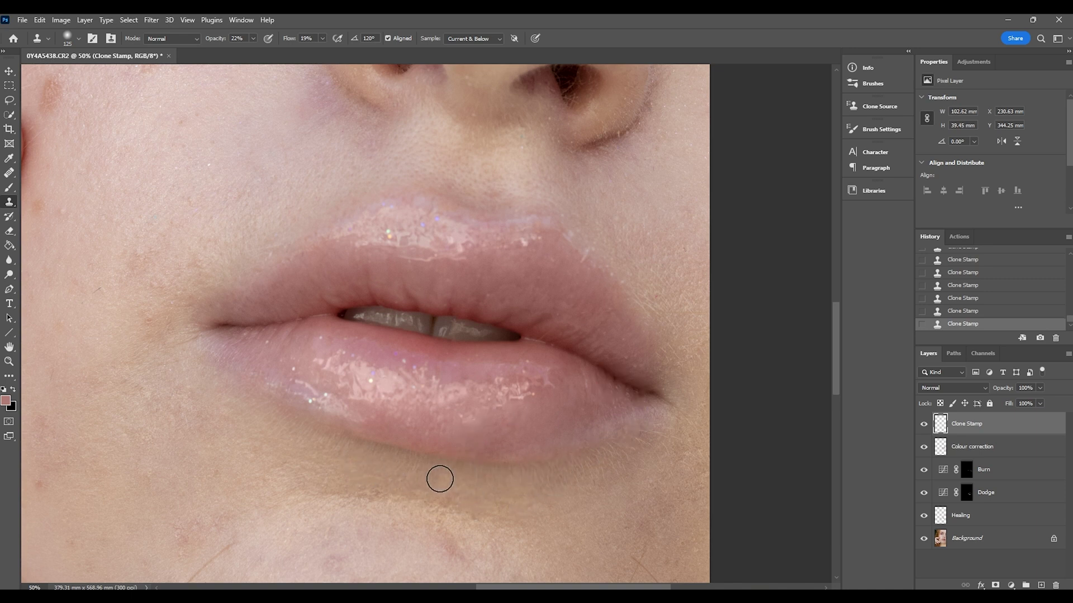
- Resample skin below the right side of the mouth and clone it along the lower lip's right edge up to the corner
{"action": "left_click", "coordinate": [568, 503], "text": "alt"}
{"action": "mouse_move", "coordinate": [539, 484]}
{"action": "left_mouse_down"}
{"action": "mouse_move", "coordinate": [641, 458]}
{"action": "mouse_move", "coordinate": [658, 429]}
{"action": "mouse_move", "coordinate": [609, 475]}
{"action": "mouse_move", "coordinate": [689, 445]}
{"action": "left_mouse_up"}
{"action": "left_click", "coordinate": [626, 489], "text": "alt"}
{"action": "mouse_move", "coordinate": [625, 454]}
{"action": "left_mouse_down"}
{"action": "mouse_move", "coordinate": [595, 502]}
{"action": "mouse_move", "coordinate": [564, 508]}
{"action": "mouse_move", "coordinate": [647, 473]}
{"action": "mouse_move", "coordinate": [685, 431]}
{"action": "left_mouse_up"}
- Reduce the Clone Stamp brush to size 60 and clean up the skin along the upper lip's right edge and above its left side
{"action": "key", "text": "z"}
{"action": "right_click", "coordinate": [552, 302]}
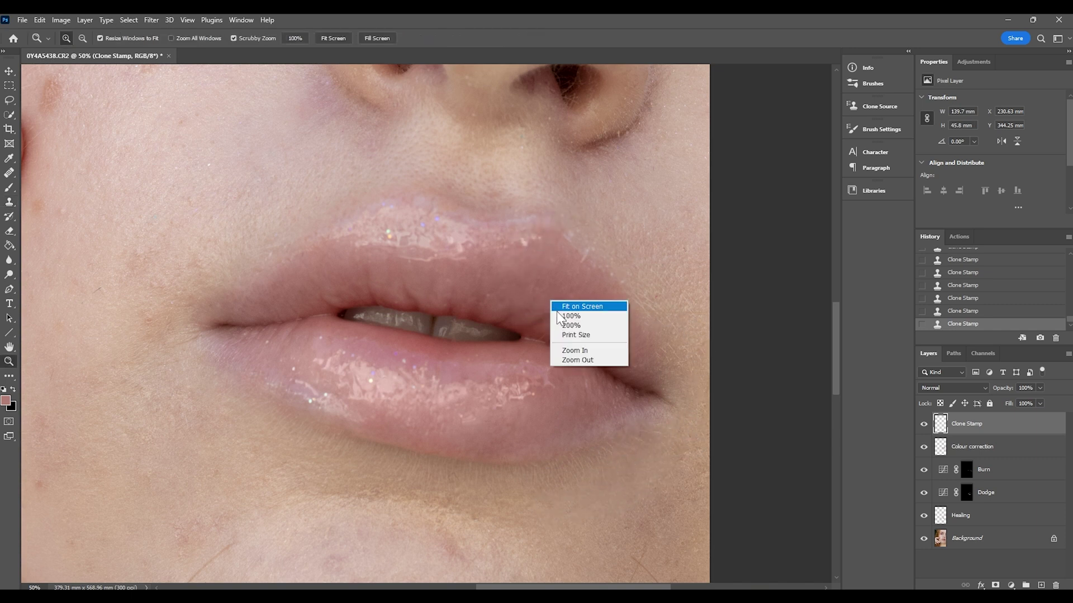
{"action": "left_click", "coordinate": [563, 360]}
{"action": "key", "text": "s"}
{"action": "key", "text": "bracketleft"}
{"action": "key", "text": "bracketleft"}
{"action": "key", "text": "bracketleft"}
{"action": "key", "text": "bracketleft"}
{"action": "key", "text": "bracketleft"}
{"action": "left_click_drag", "start_coordinate": [523, 297], "coordinate": [531, 301]}
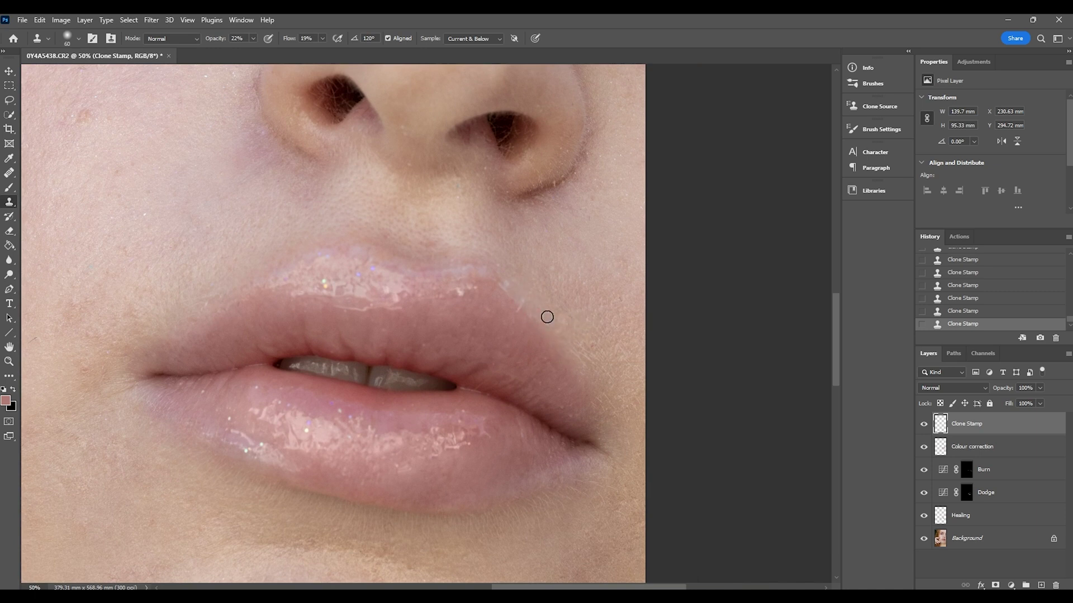
{"action": "mouse_move", "coordinate": [602, 360]}
{"action": "left_mouse_down"}
{"action": "mouse_move", "coordinate": [579, 300]}
{"action": "mouse_move", "coordinate": [551, 333]}
{"action": "mouse_move", "coordinate": [546, 302]}
{"action": "left_mouse_up"}
{"action": "mouse_move", "coordinate": [602, 376]}
{"action": "left_mouse_down"}
{"action": "mouse_move", "coordinate": [607, 420]}
{"action": "mouse_move", "coordinate": [597, 368]}
{"action": "mouse_move", "coordinate": [615, 410]}
{"action": "mouse_move", "coordinate": [593, 340]}
{"action": "mouse_move", "coordinate": [568, 325]}
{"action": "mouse_move", "coordinate": [571, 263]}
{"action": "left_mouse_up"}
{"action": "mouse_move", "coordinate": [184, 300]}
{"action": "left_mouse_down"}
{"action": "mouse_move", "coordinate": [131, 350]}
{"action": "mouse_move", "coordinate": [141, 319]}
{"action": "mouse_move", "coordinate": [125, 317]}
{"action": "mouse_move", "coordinate": [157, 289]}
{"action": "mouse_move", "coordinate": [125, 322]}
{"action": "mouse_move", "coordinate": [130, 310]}
{"action": "mouse_move", "coordinate": [123, 338]}
{"action": "mouse_move", "coordinate": [246, 286]}
{"action": "mouse_move", "coordinate": [205, 332]}
{"action": "mouse_move", "coordinate": [260, 294]}
{"action": "mouse_move", "coordinate": [188, 333]}
{"action": "left_mouse_up"}
{"action": "mouse_move", "coordinate": [555, 343]}
{"action": "left_mouse_down"}
{"action": "mouse_move", "coordinate": [543, 382]}
{"action": "mouse_move", "coordinate": [570, 383]}
{"action": "left_mouse_up"}
- Check the whole portrait, then compare the lips up close between the original 0Y4A5438.CR2 history state and Snapshot 2
{"action": "key", "text": "z"}
{"action": "right_click", "coordinate": [550, 303]}
{"action": "left_click", "coordinate": [559, 307]}
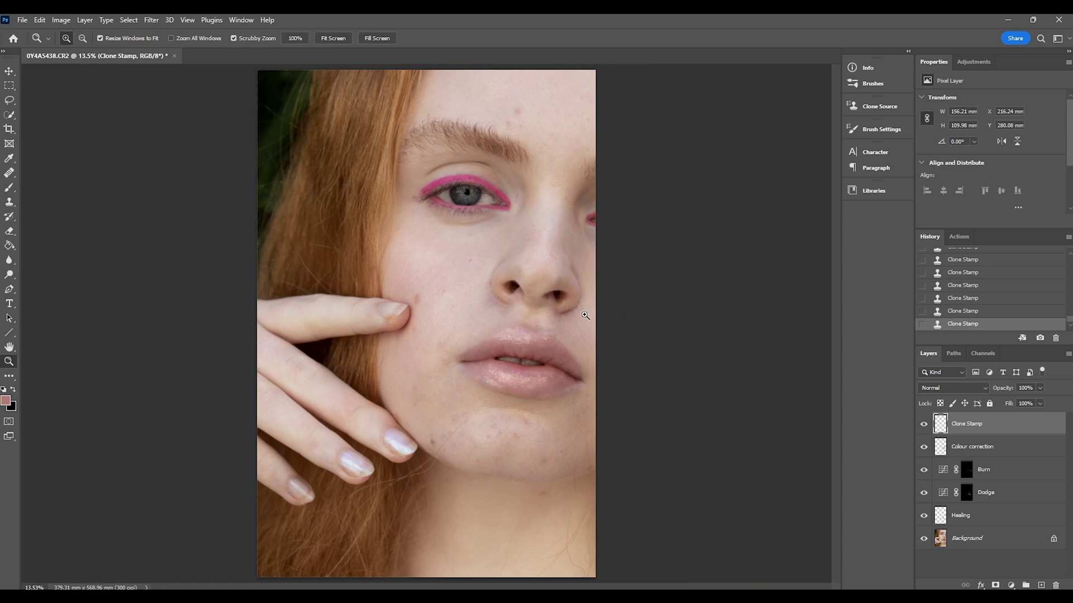
{"action": "left_click", "coordinate": [536, 391]}
{"action": "left_click", "coordinate": [536, 403]}
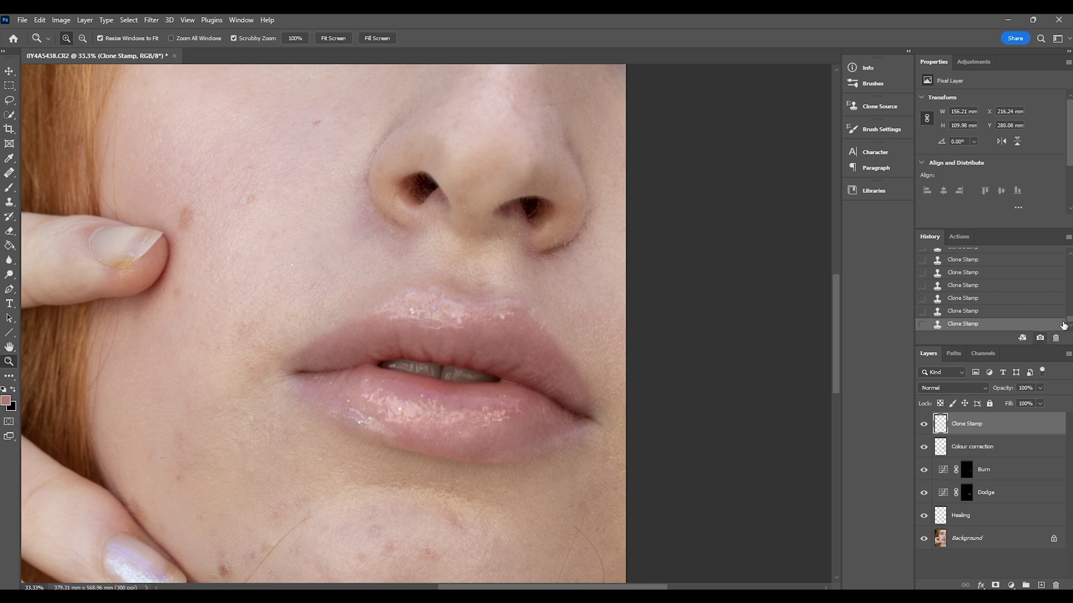
{"action": "left_click_drag", "start_coordinate": [1068, 319], "coordinate": [1071, 256]}
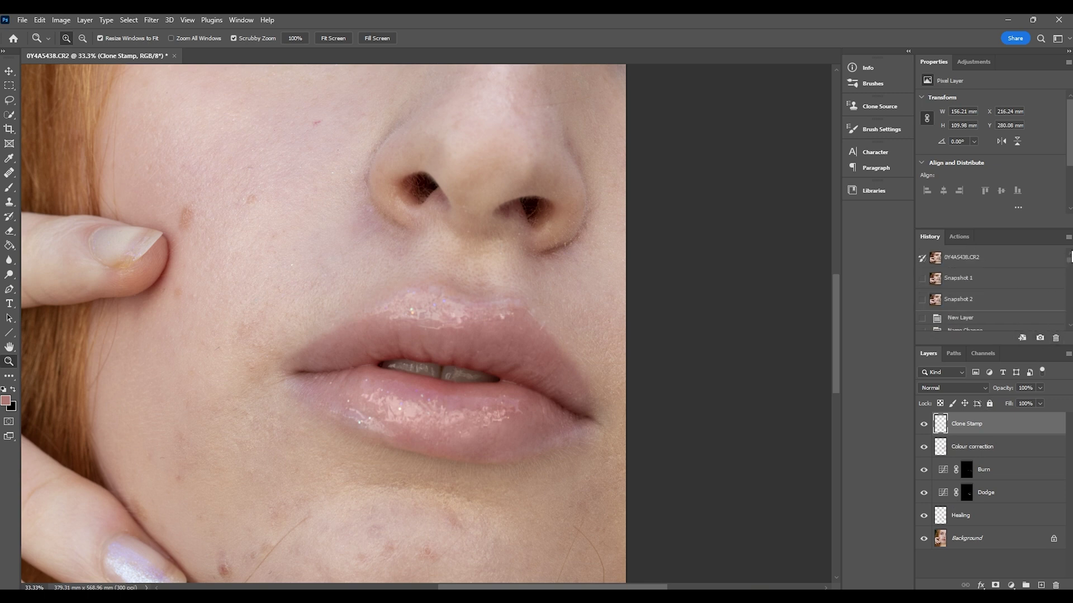
{"action": "left_click", "coordinate": [975, 266]}
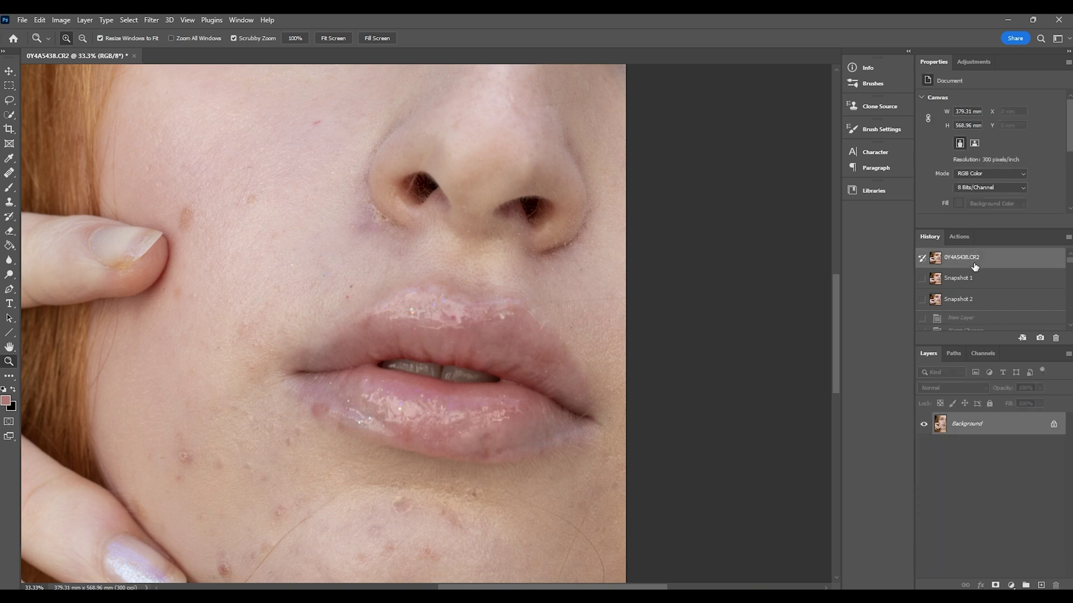
{"action": "left_click", "coordinate": [968, 305]}
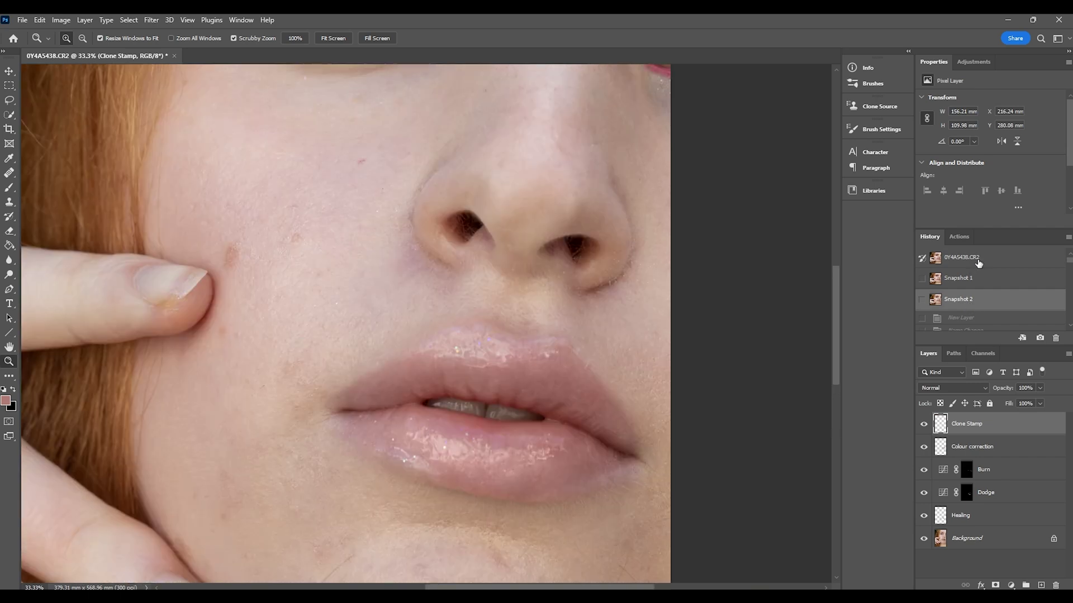
{"action": "left_click", "coordinate": [975, 261]}
{"action": "left_click", "coordinate": [965, 302]}
- Fit the whole portrait in view and compare the original history state with Snapshot 2
{"action": "right_click", "coordinate": [477, 308]}
{"action": "left_click", "coordinate": [499, 316]}
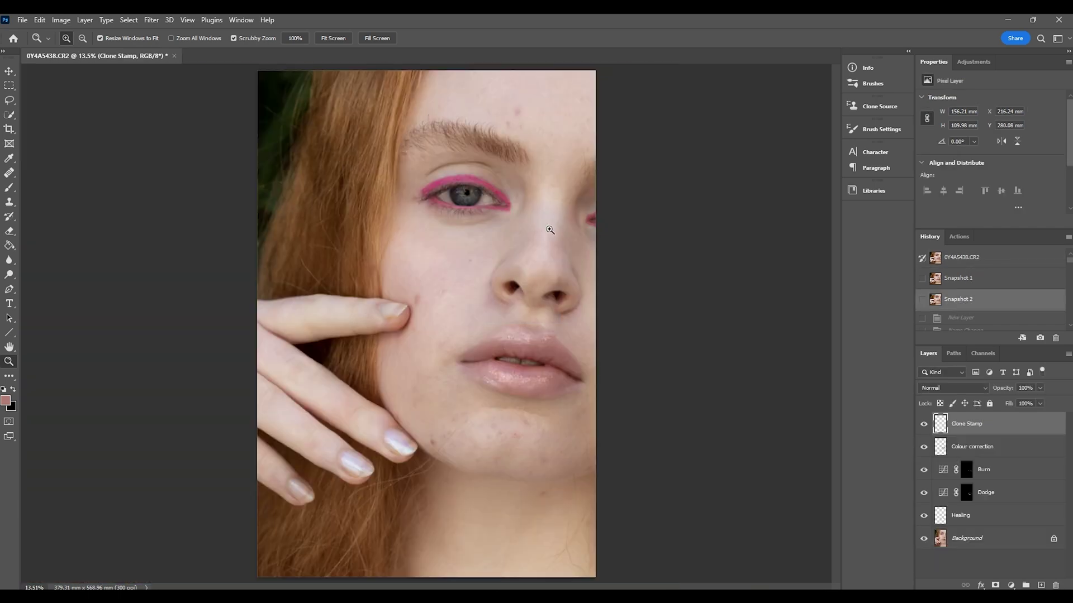
{"action": "left_click", "coordinate": [974, 257]}
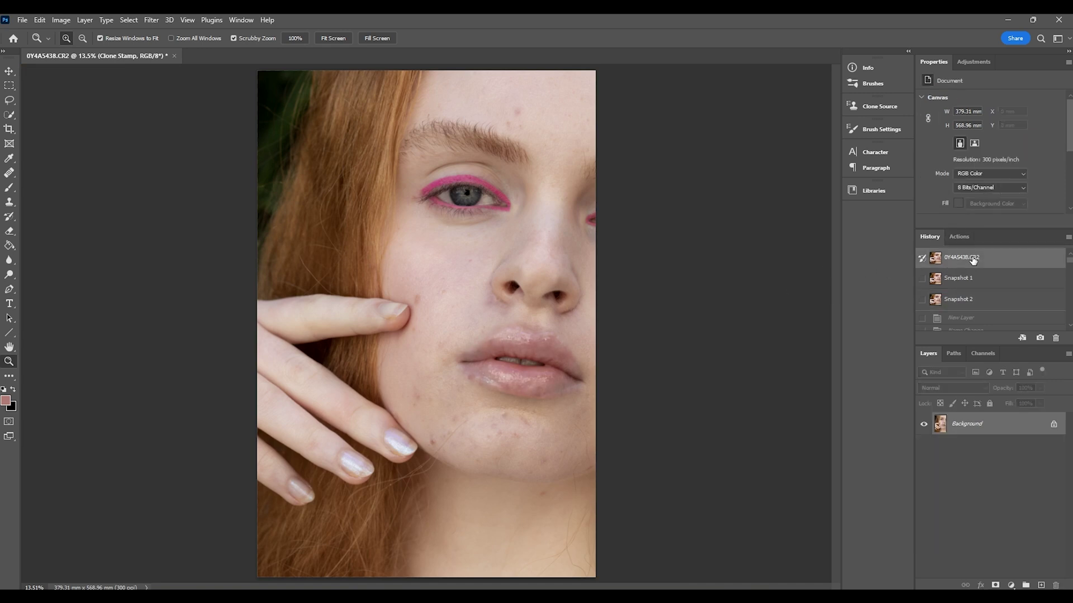
{"action": "left_click", "coordinate": [959, 300]}
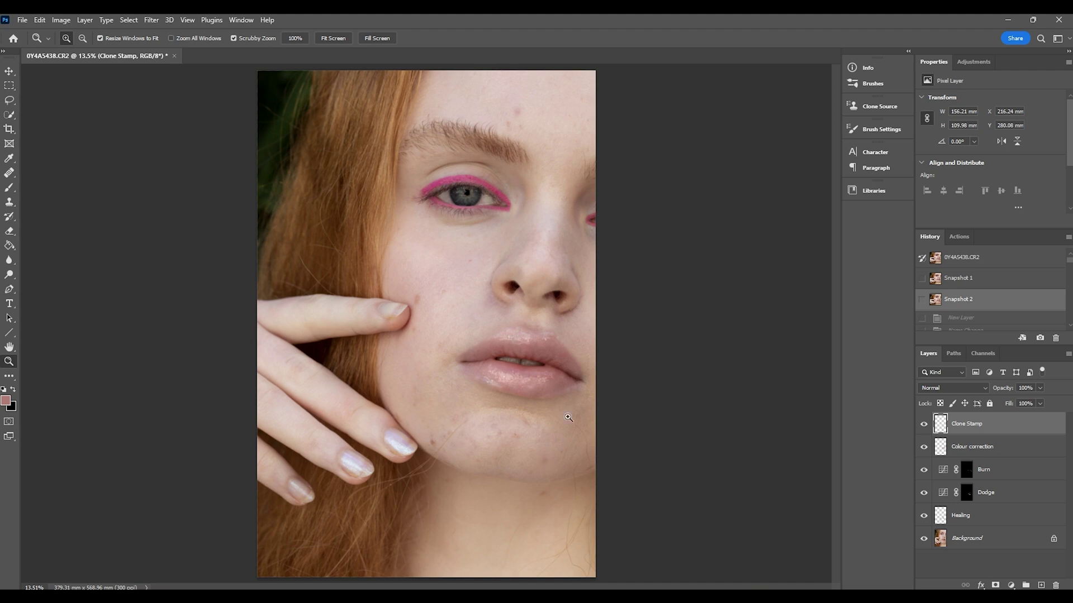
- Compare the Dodge layer off and on, then lower its opacity to 73%
{"action": "double_click", "coordinate": [923, 494]}
{"action": "left_click", "coordinate": [967, 492]}
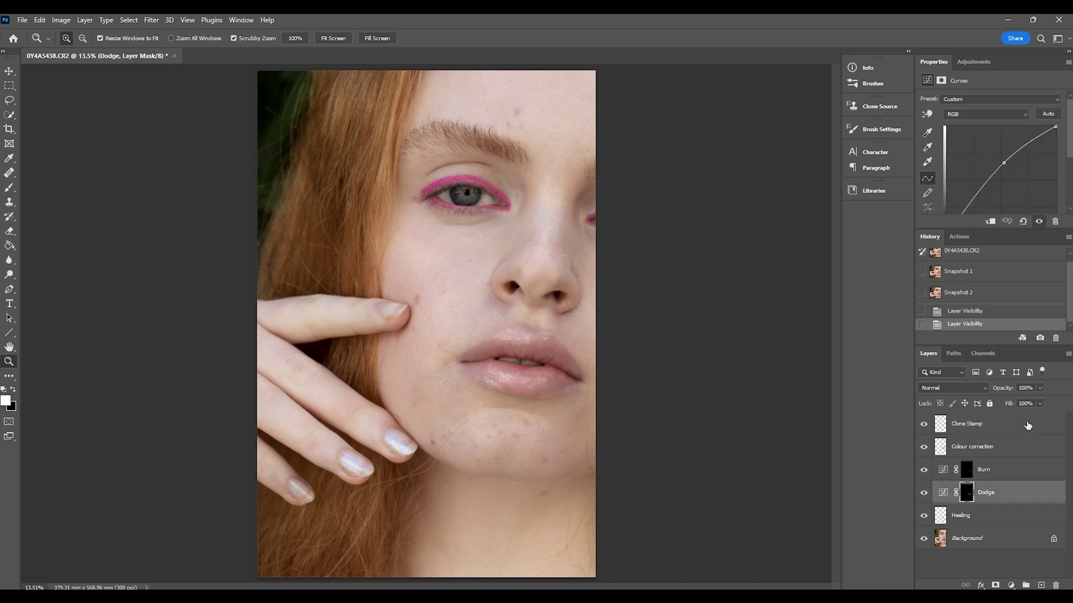
{"action": "left_click", "coordinate": [1040, 387]}
{"action": "left_click_drag", "start_coordinate": [1034, 401], "coordinate": [1027, 401]}
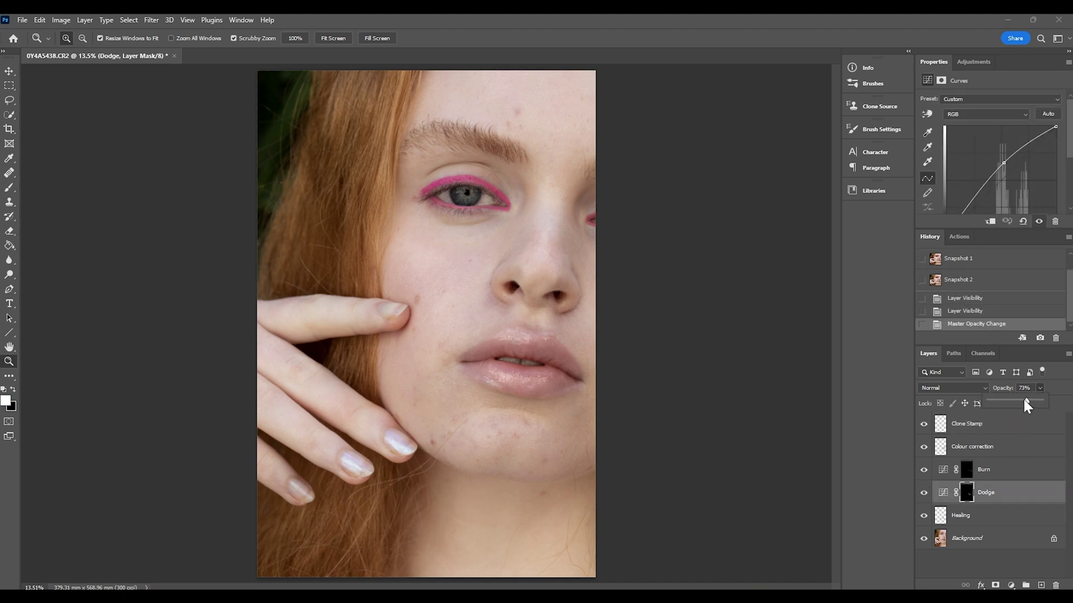